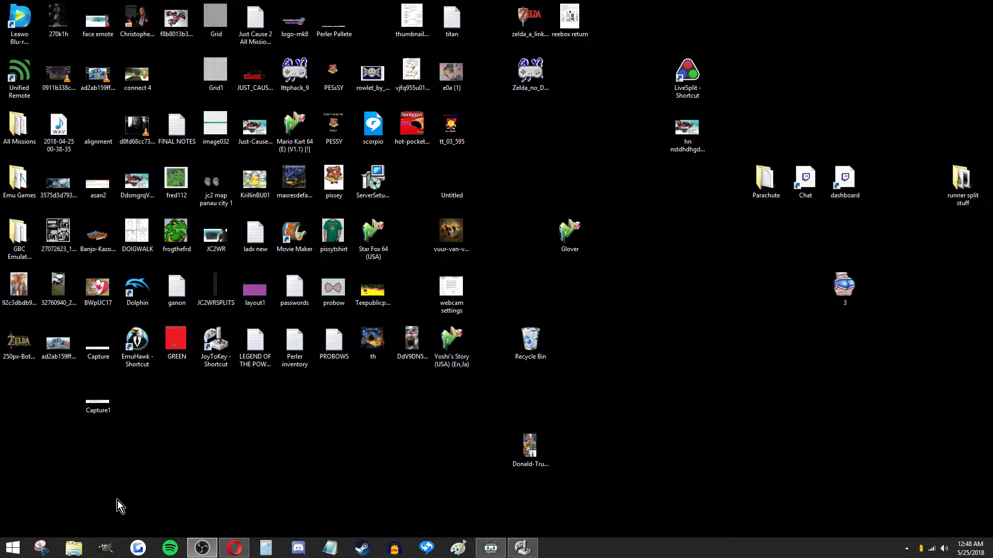
# Step: Launch GIMP and open the image 3.png from the desktop in it
pyautogui.click(106, 548)
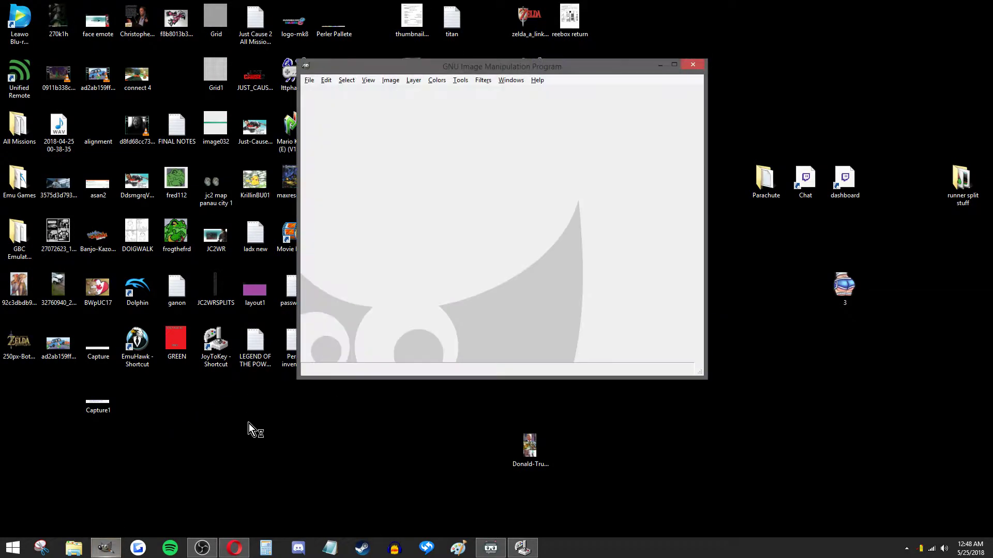
pyautogui.moveTo(492, 67); pyautogui.dragTo(392, 138)
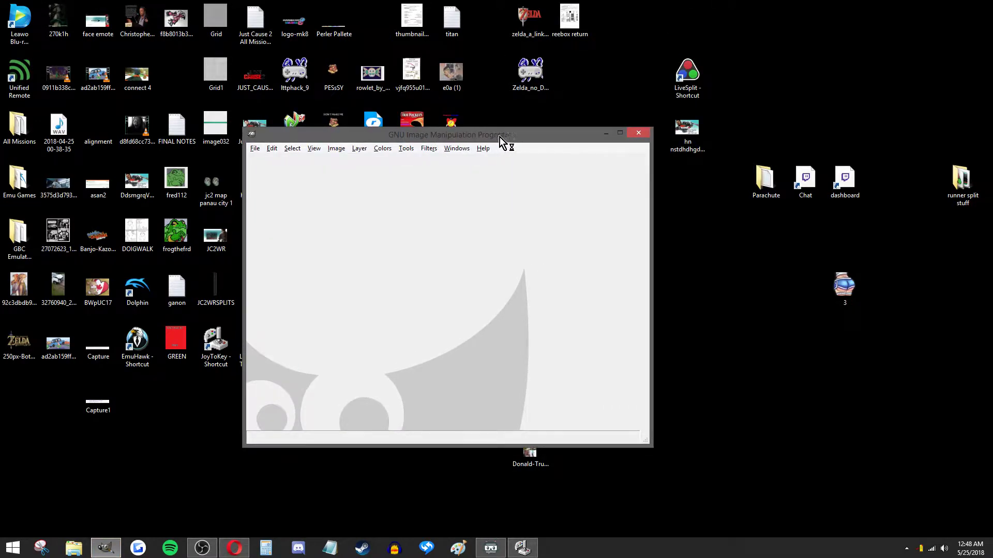
pyautogui.moveTo(499, 138); pyautogui.dragTo(525, 161)
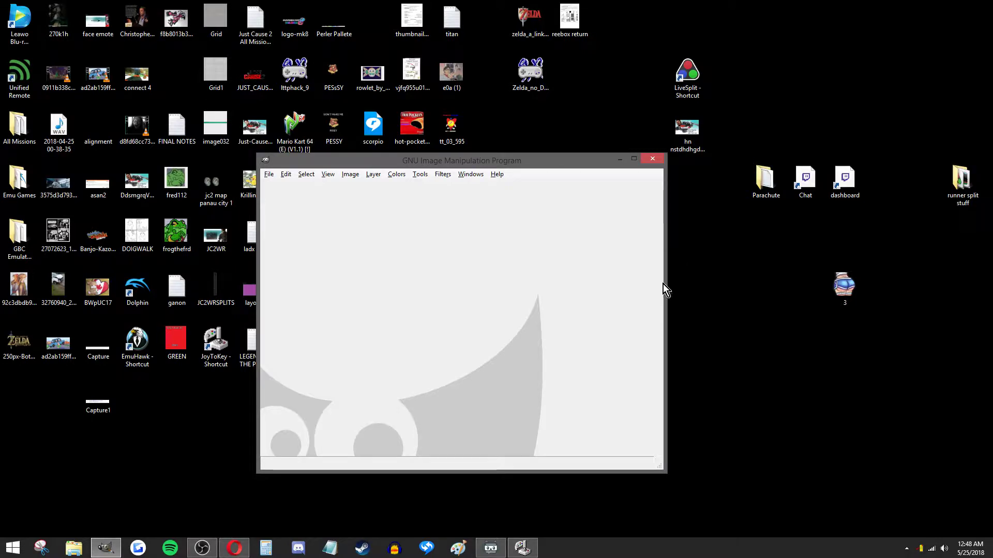
pyautogui.moveTo(844, 286); pyautogui.dragTo(413, 280)
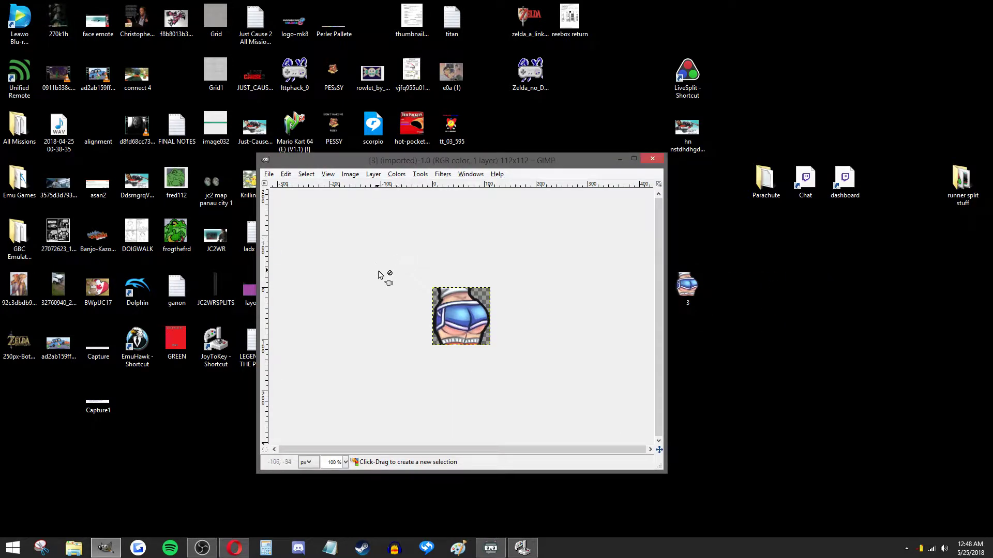
# Step: Select the transparent background areas by color and fill them with the black foreground color
pyautogui.click(345, 462)
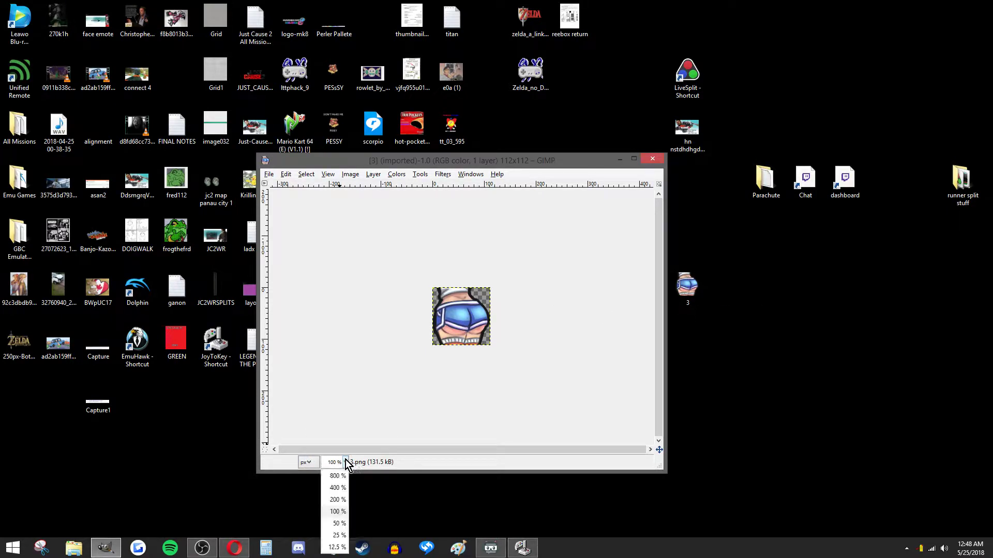
pyautogui.click(338, 489)
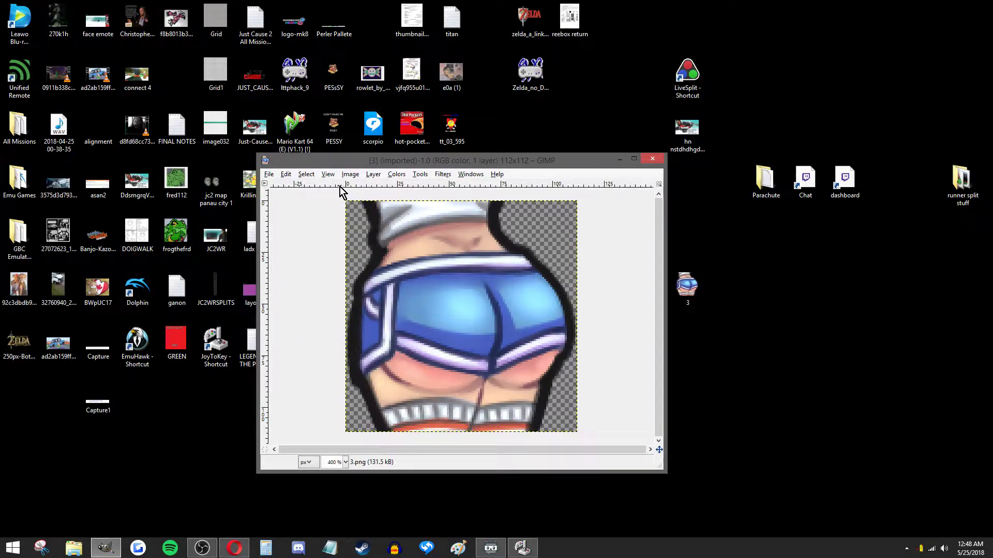
pyautogui.click(420, 175)
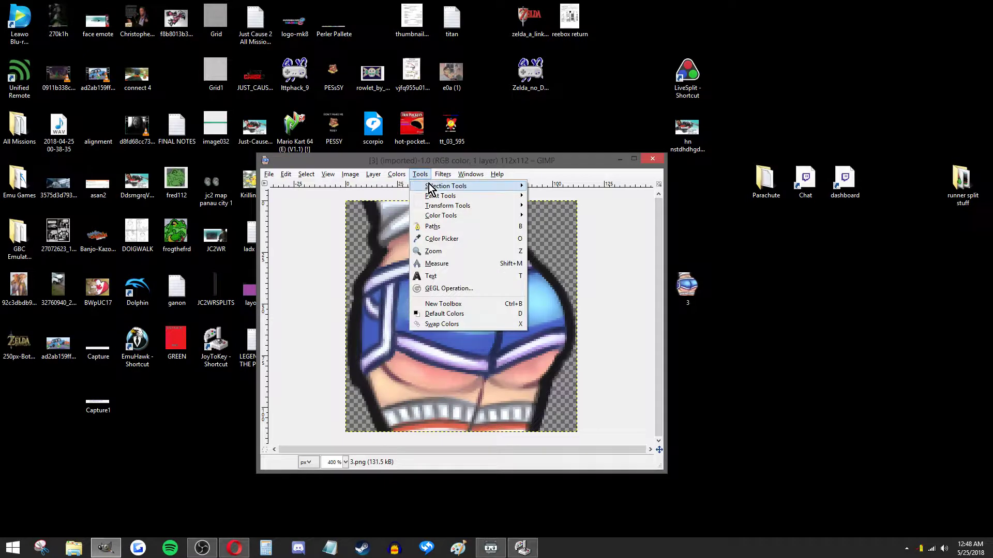
pyautogui.moveTo(428, 188)
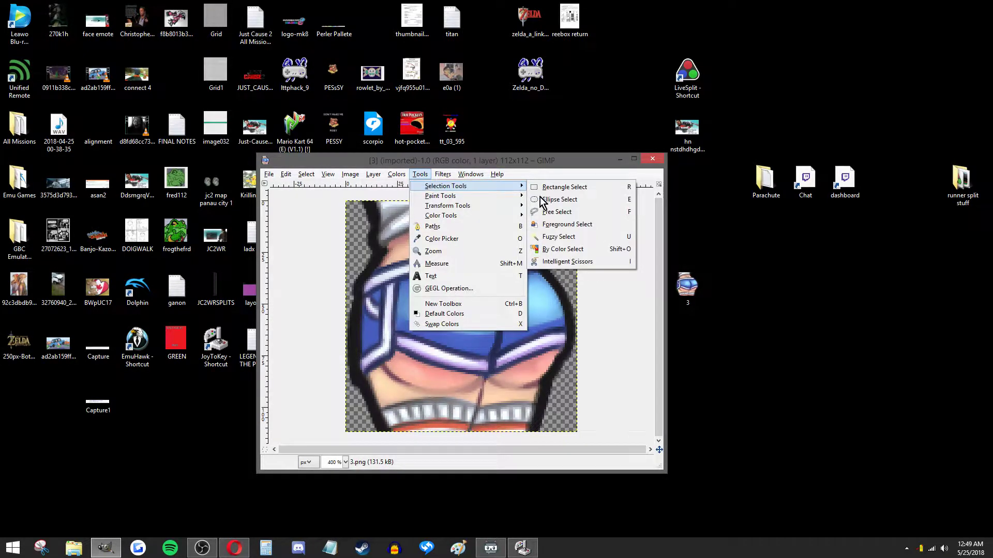
pyautogui.click(563, 250)
pyautogui.click(547, 222)
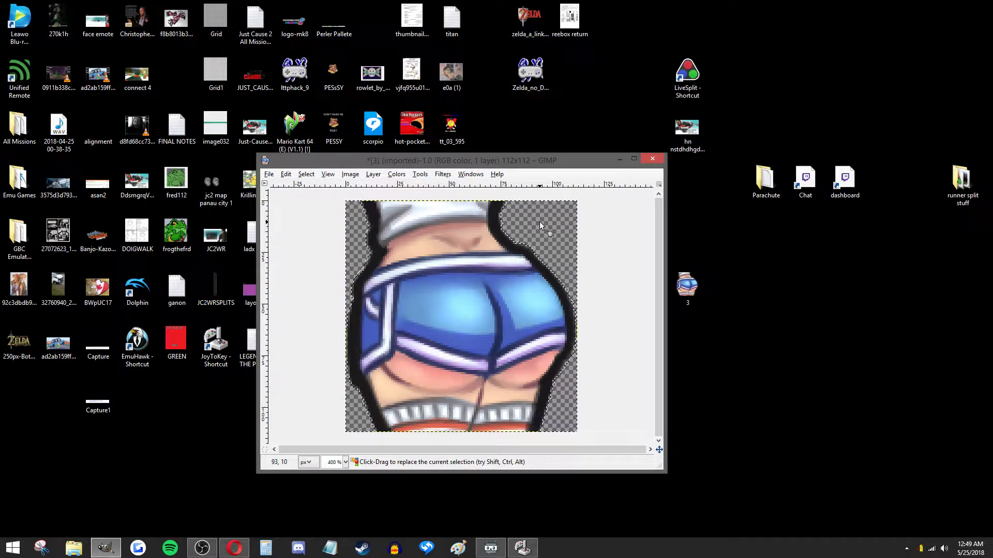
pyautogui.hotkey('ctrl', ',')
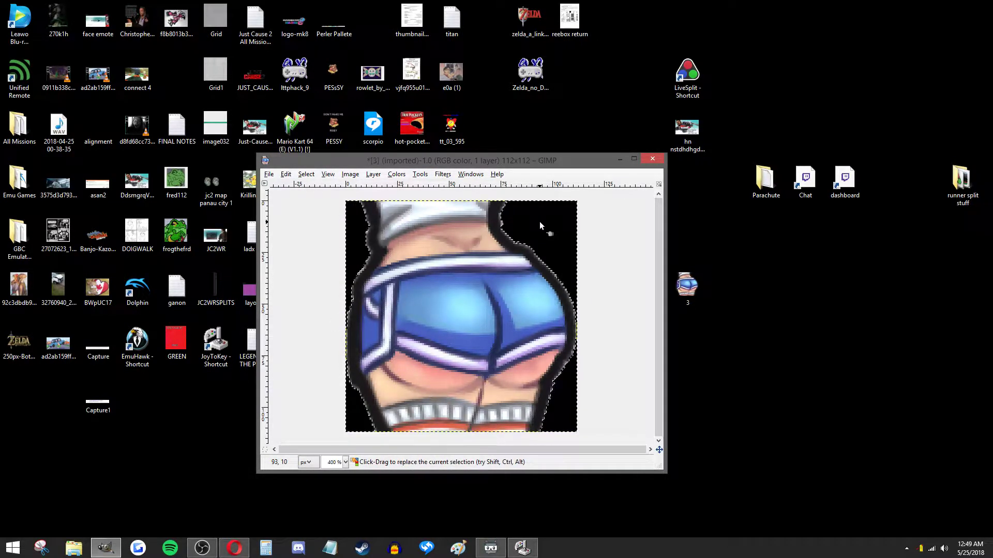
# Step: Colorize the selected background purple with hue 287, saturation 50 and lightness 43, and clear the selection
pyautogui.click(397, 176)
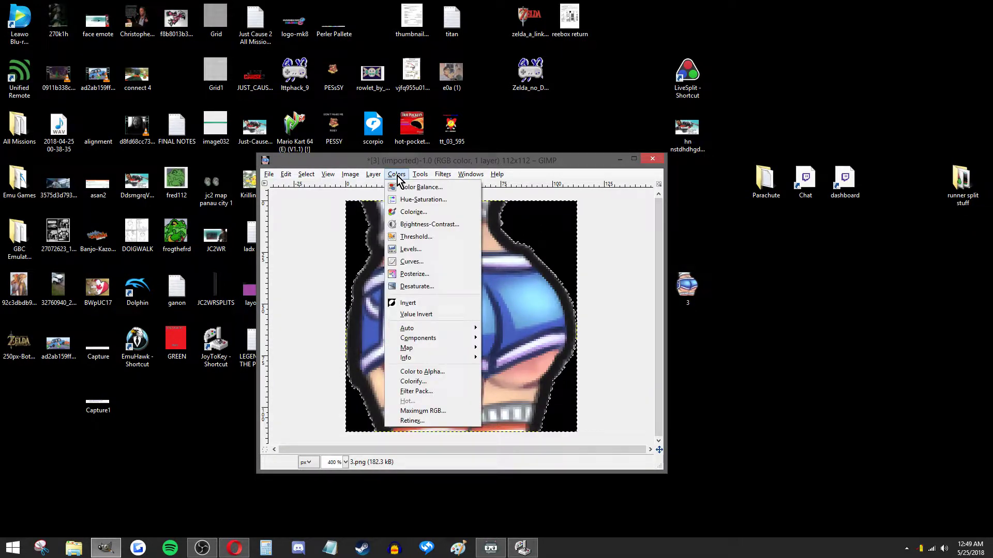
pyautogui.click(403, 213)
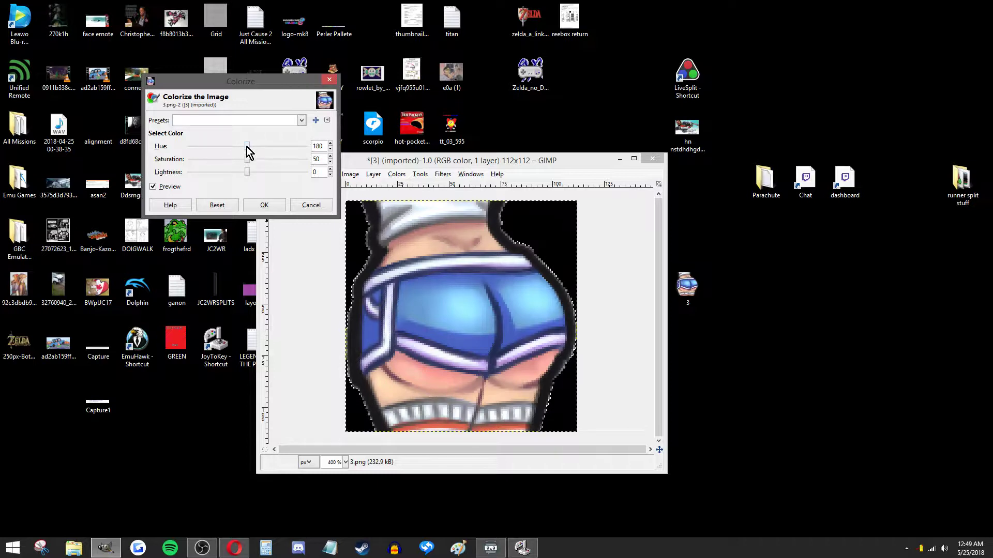
pyautogui.moveTo(250, 171); pyautogui.dragTo(282, 146)
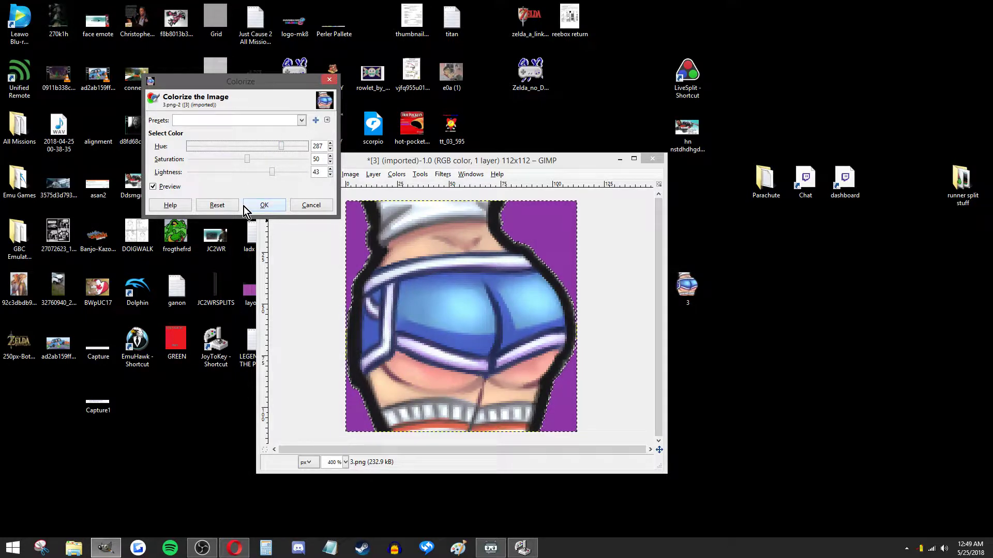
pyautogui.click(265, 205)
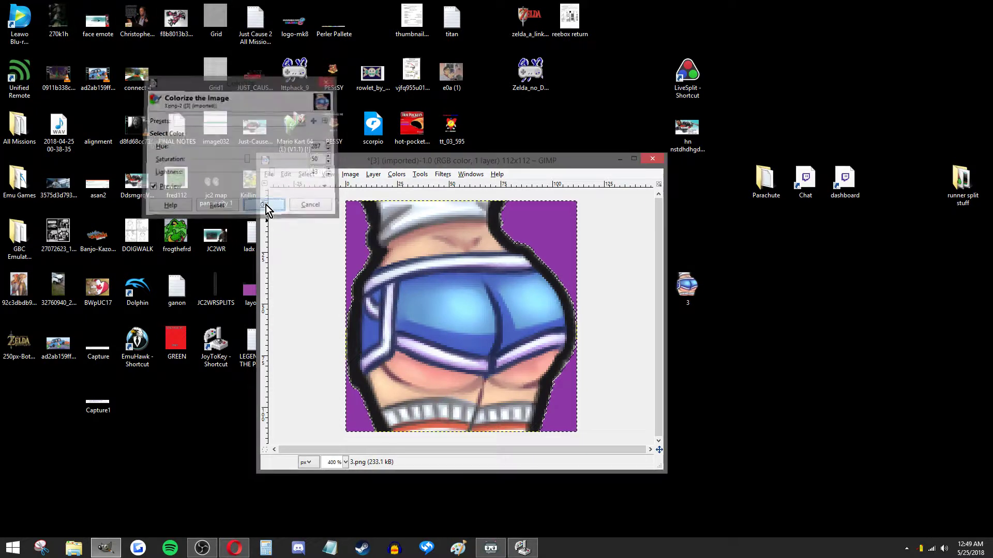
pyautogui.click(302, 238)
pyautogui.click(316, 205)
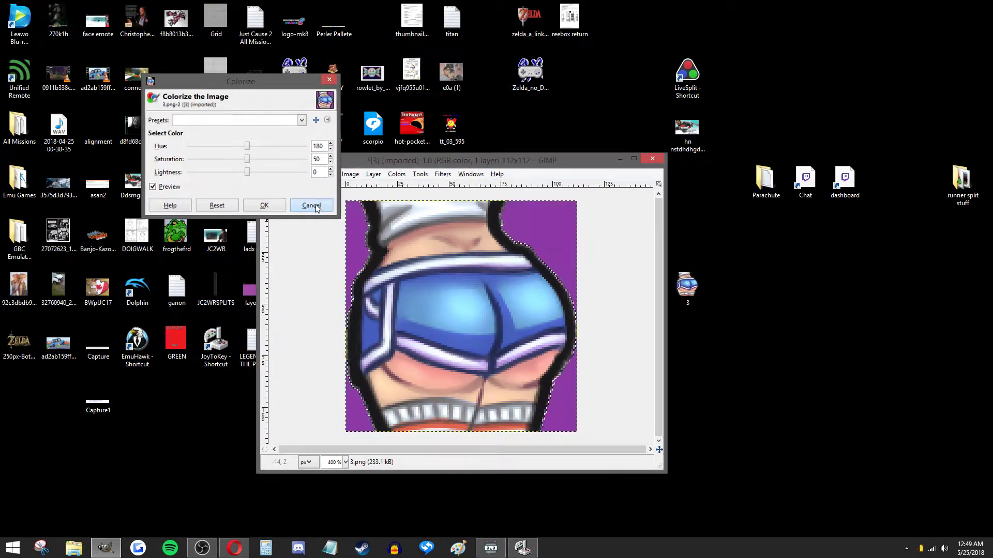
pyautogui.click(306, 174)
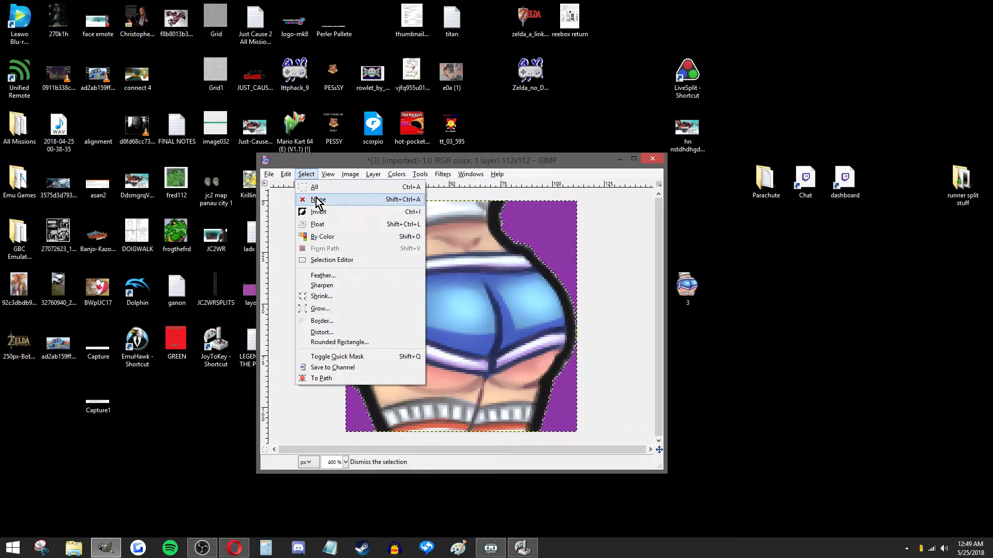
pyautogui.click(317, 200)
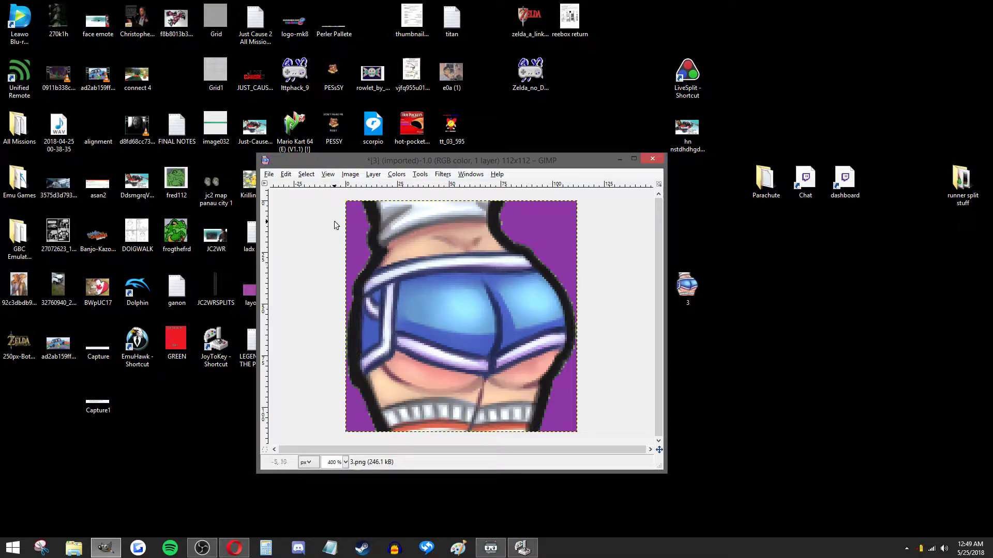
# Step: Convert the image to indexed color with an optimum palette, a reduced maximum number of colors and no dithering
pyautogui.click(350, 175)
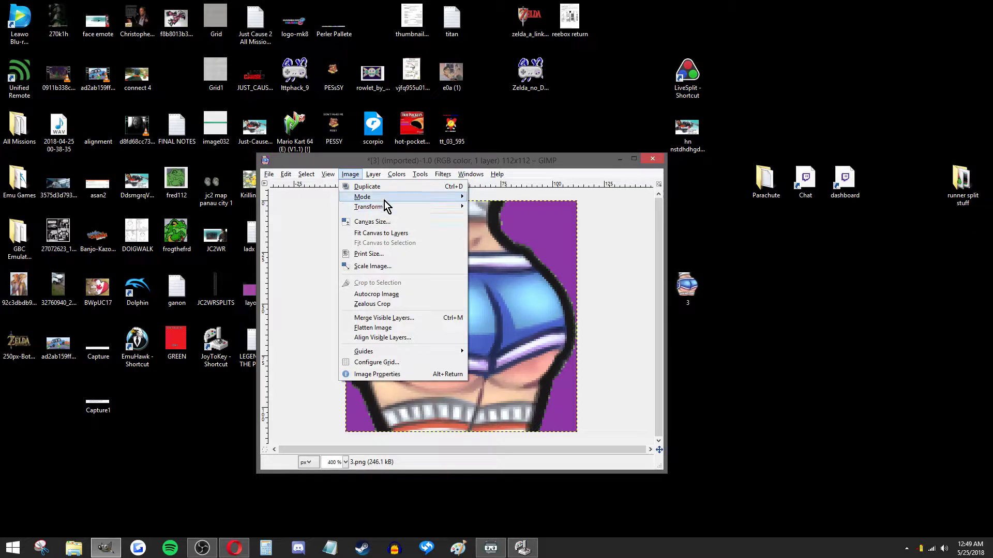
pyautogui.moveTo(384, 201)
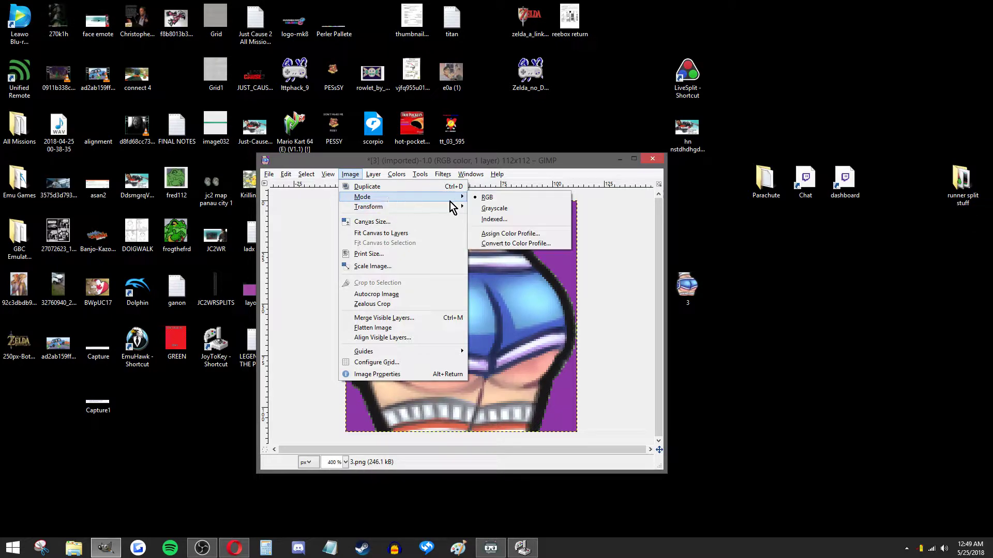
pyautogui.click(502, 224)
pyautogui.moveTo(462, 228); pyautogui.dragTo(715, 219)
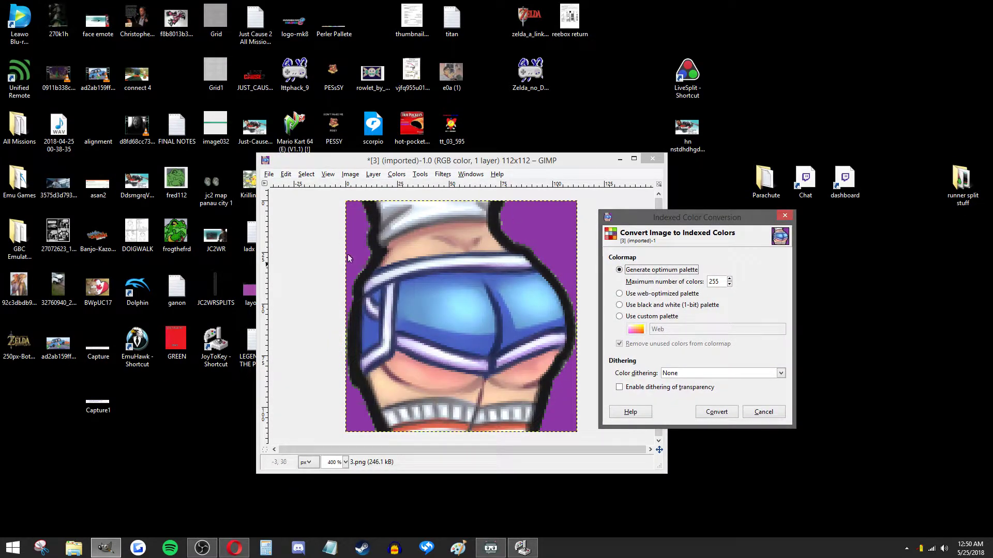
pyautogui.click(729, 284)
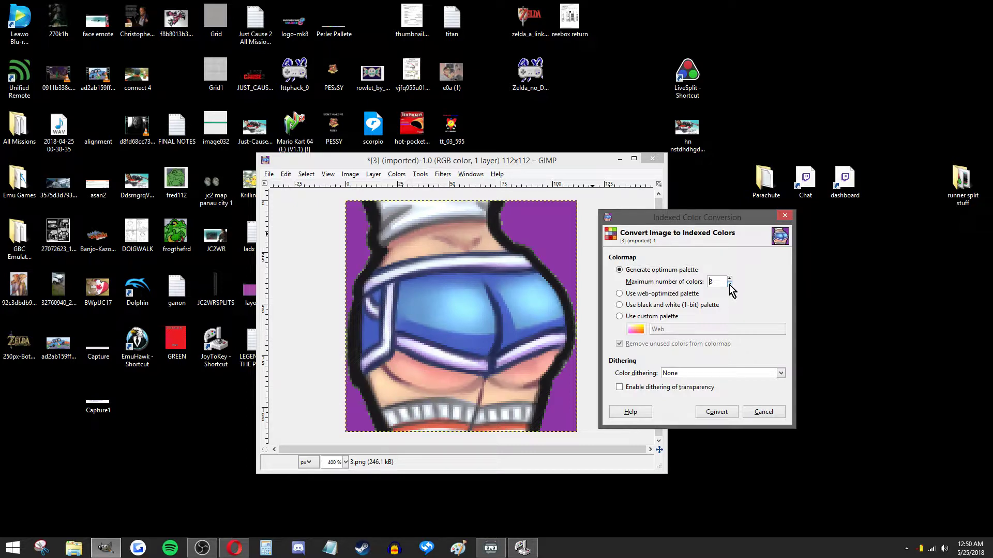
pyautogui.click(720, 414)
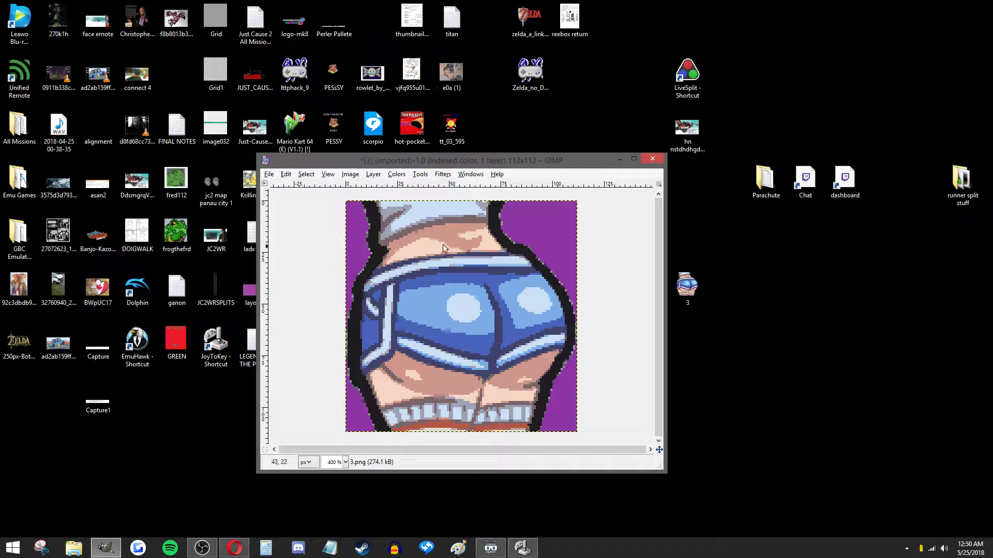
# Step: Scale the image down to 32 x 32 pixels
pyautogui.click(350, 175)
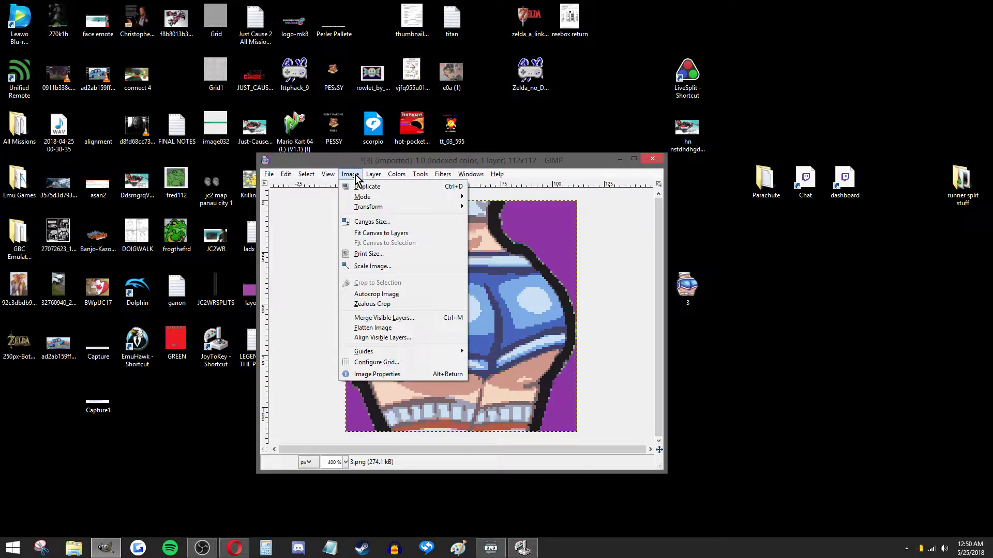
pyautogui.click(370, 267)
pyautogui.moveTo(471, 229); pyautogui.dragTo(657, 215)
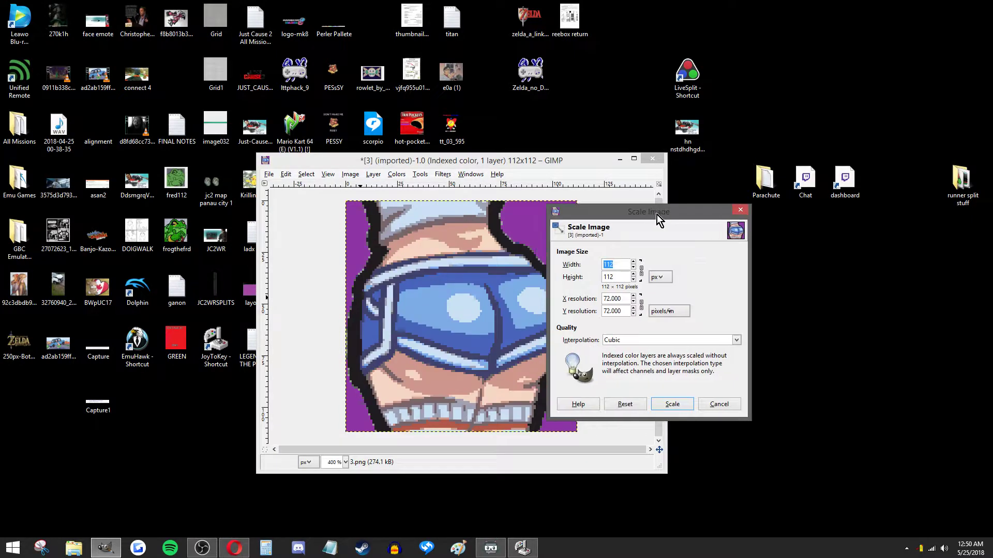
pyautogui.write('80')
pyautogui.press('Tab')
pyautogui.click(633, 281)
pyautogui.click(632, 275)
pyautogui.click(632, 280)
pyautogui.click(671, 405)
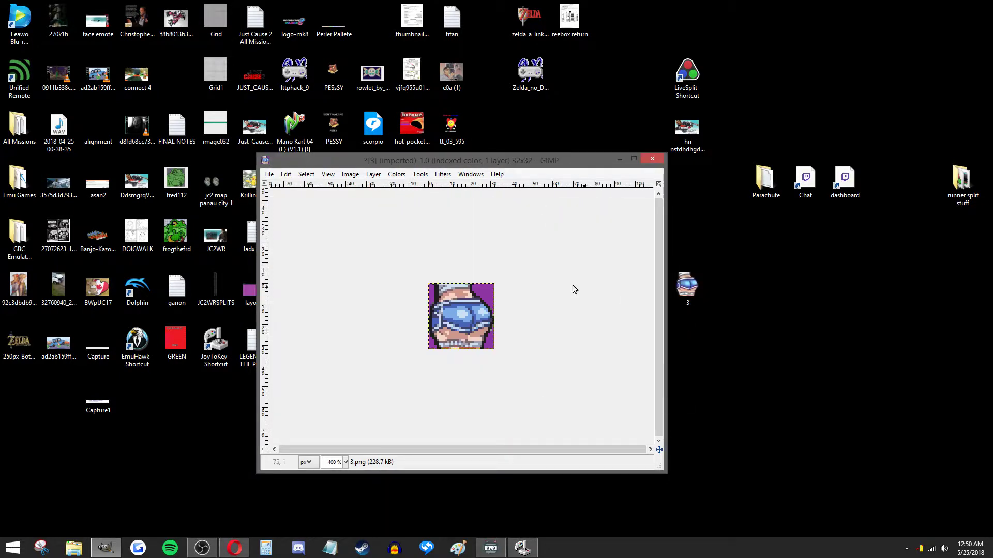
# Step: Show the grid over the scaled-down image
pyautogui.click(346, 462)
pyautogui.click(334, 476)
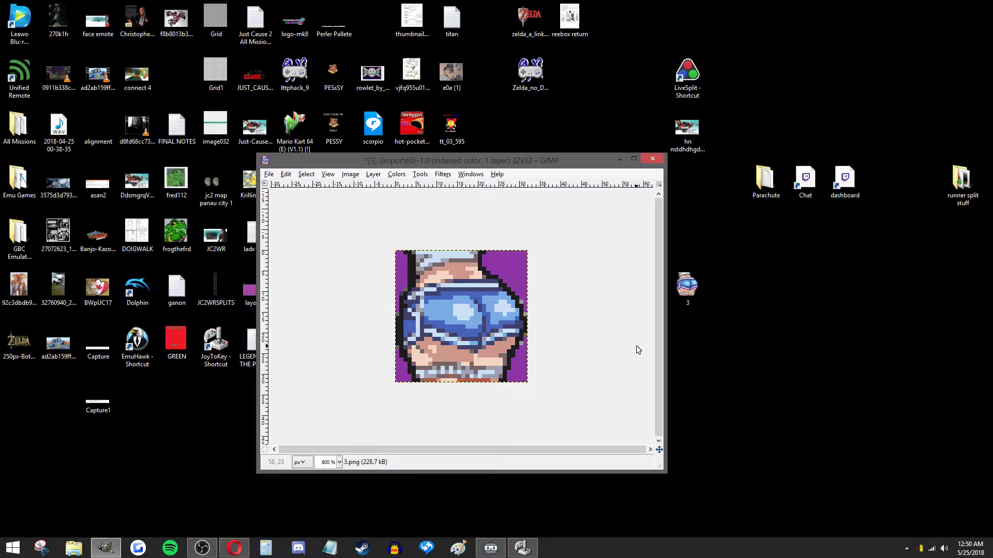
pyautogui.click(348, 174)
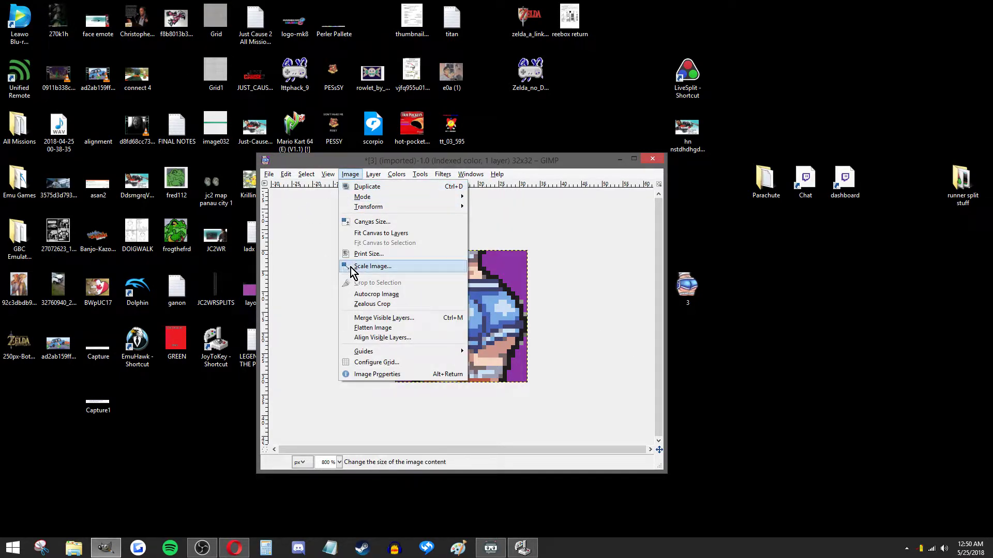
pyautogui.click(296, 267)
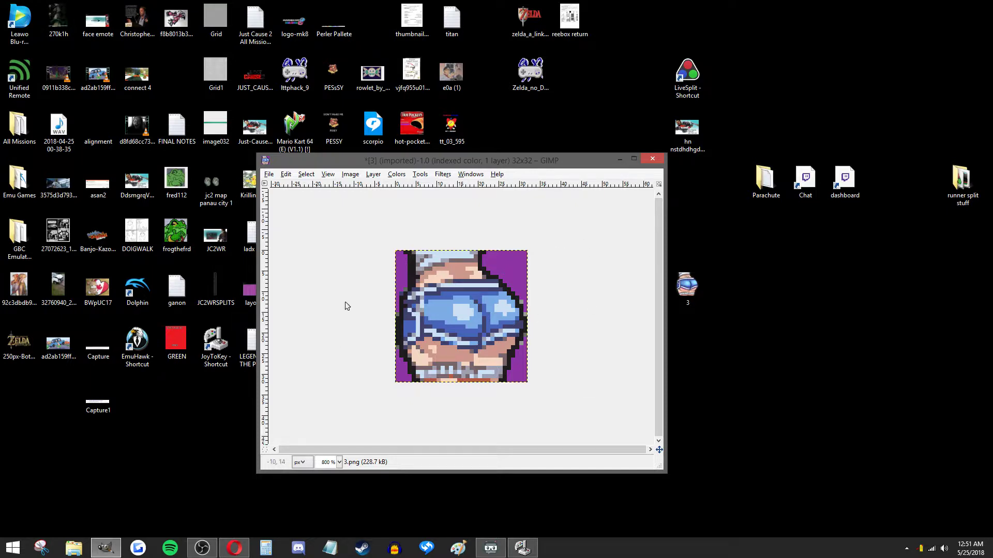
pyautogui.click(351, 174)
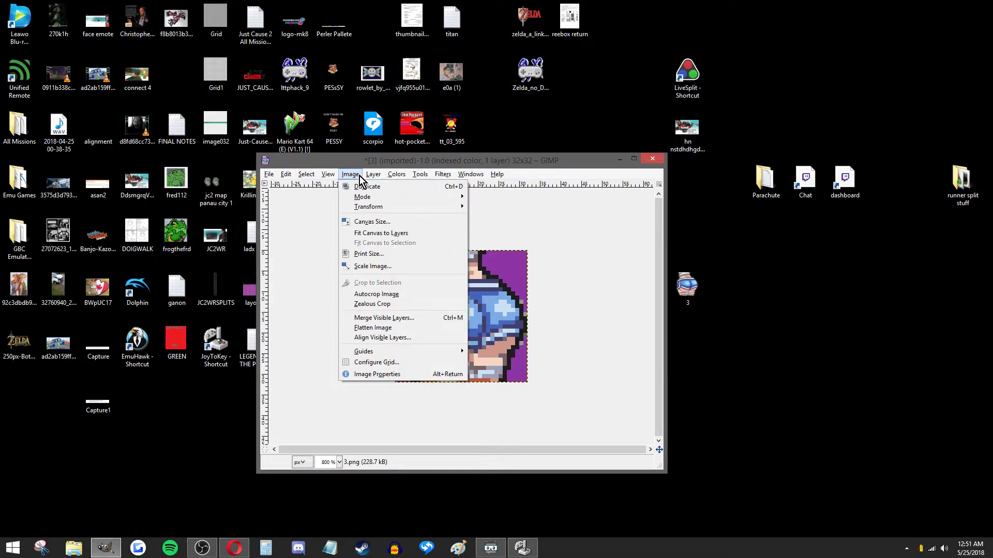
pyautogui.moveTo(332, 176)
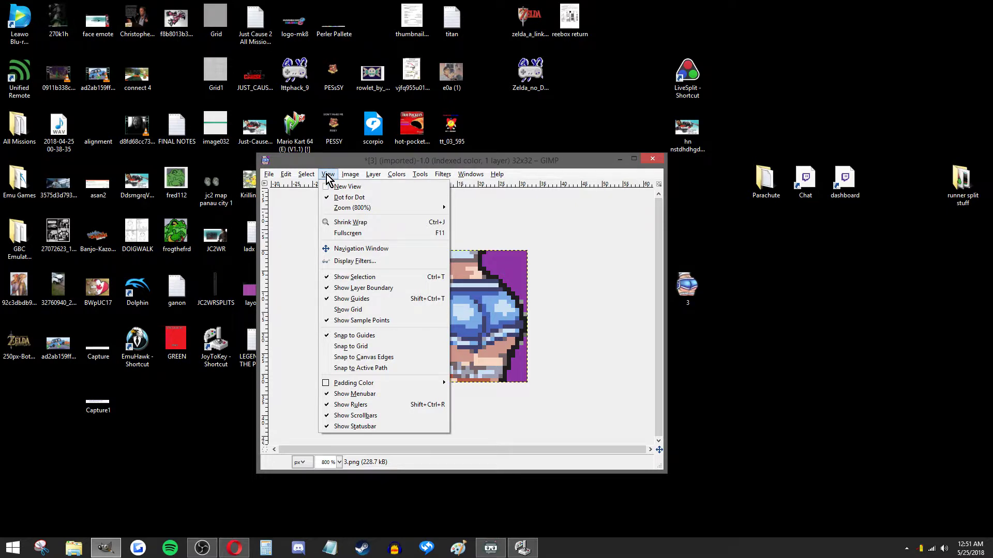
pyautogui.click(350, 311)
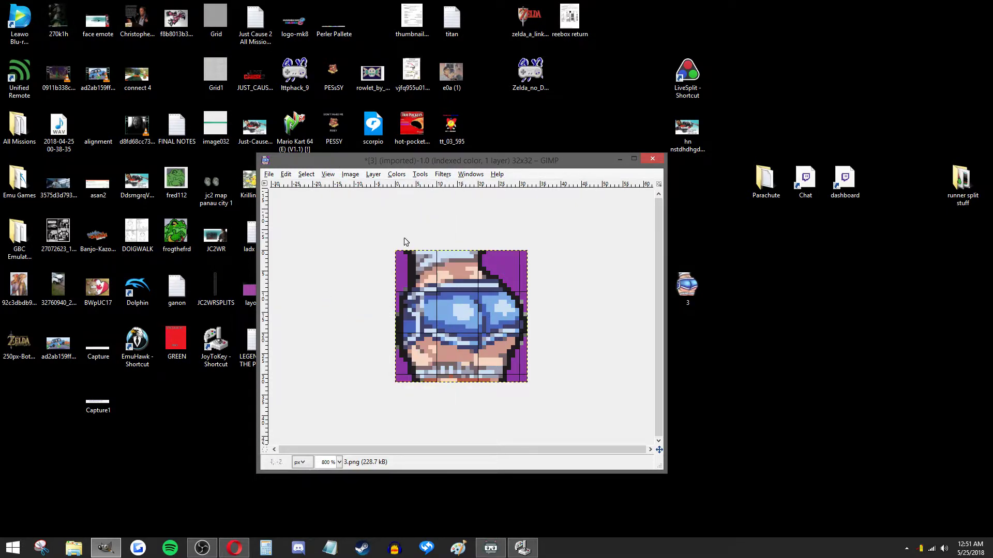
# Step: Set the image grid's foreground color to a very dark purple, HTML notation 150125
pyautogui.click(351, 175)
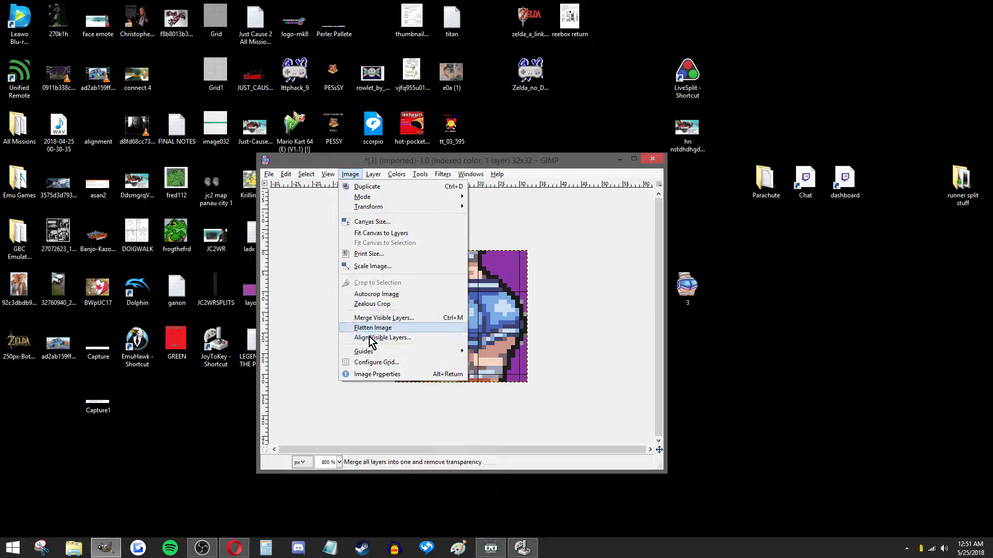
pyautogui.click(374, 363)
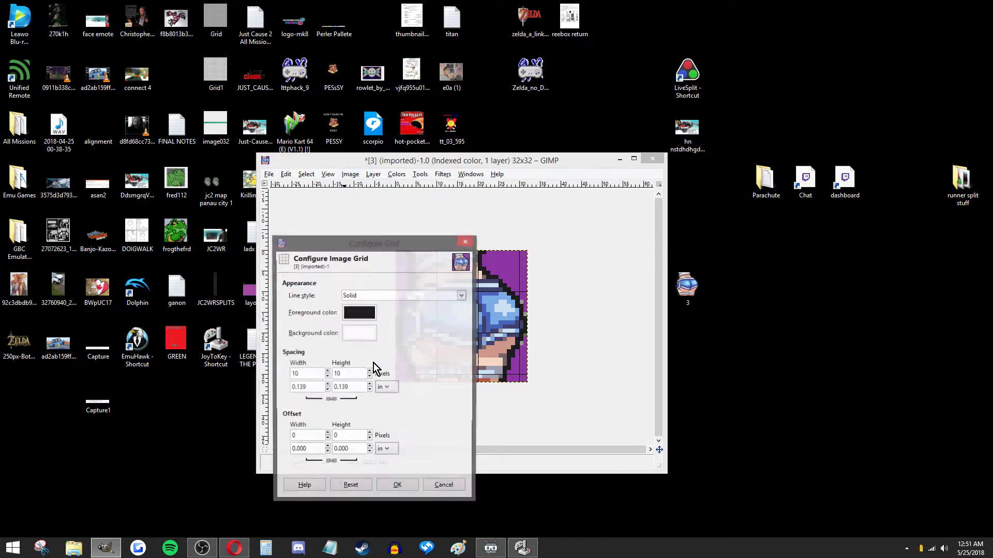
pyautogui.moveTo(383, 233); pyautogui.dragTo(284, 205)
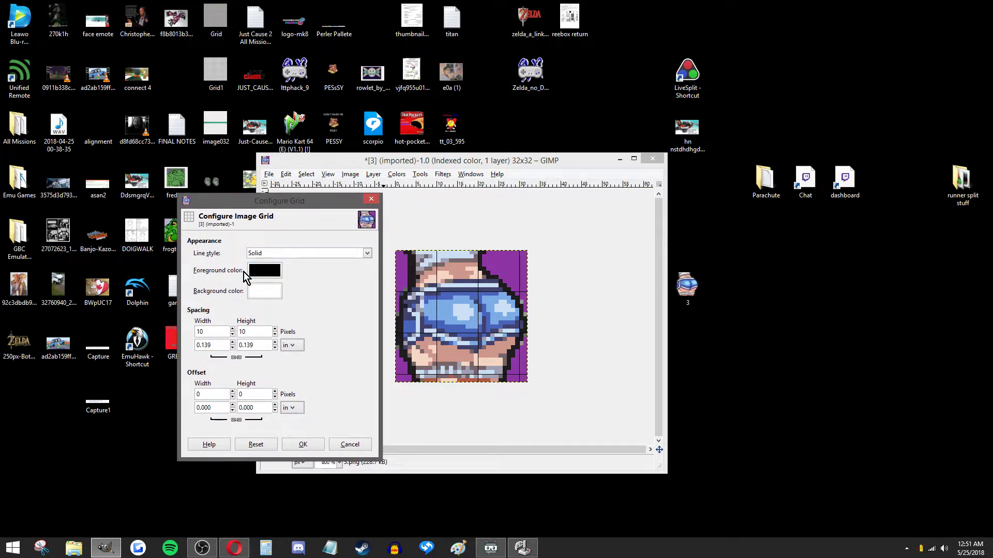
pyautogui.click(279, 269)
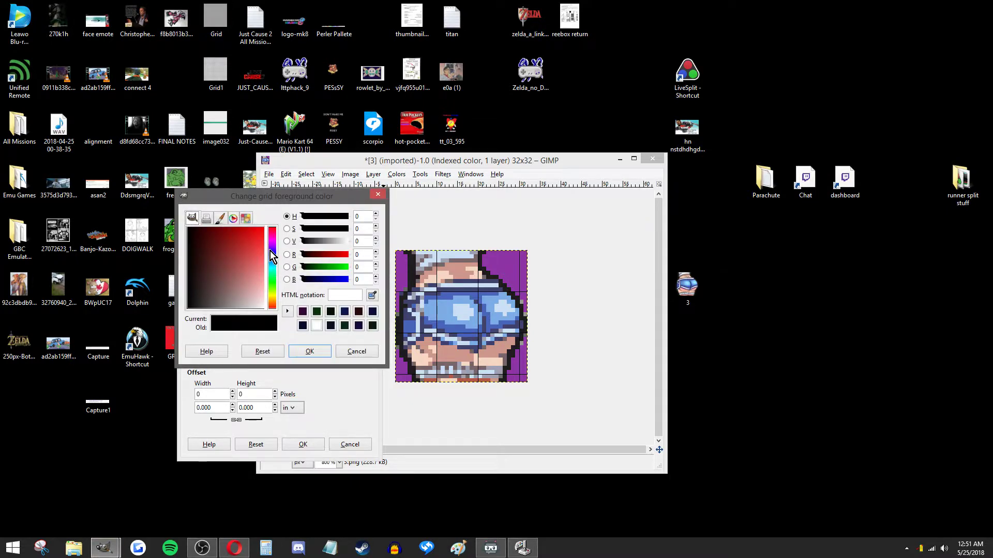
pyautogui.click(271, 250)
pyautogui.click(271, 248)
pyautogui.moveTo(201, 232); pyautogui.dragTo(198, 231)
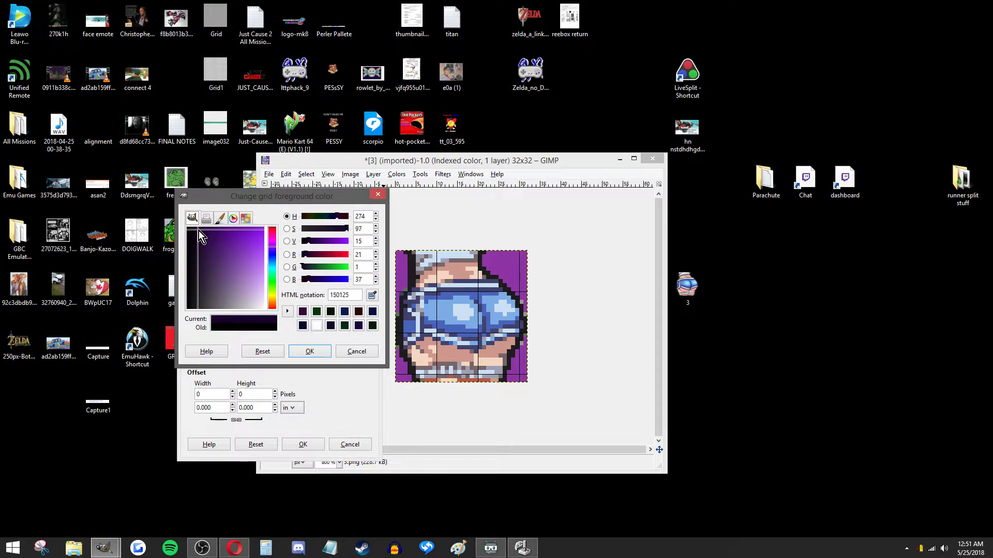
pyautogui.click(308, 352)
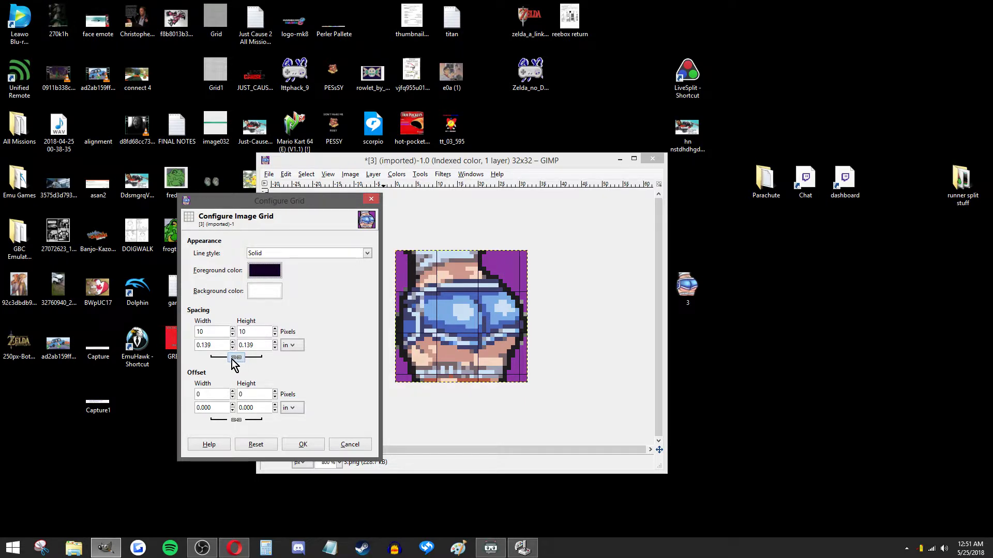
# Step: Set the grid spacing to 1 x 1 pixels and apply the grid configuration
pyautogui.click(233, 334)
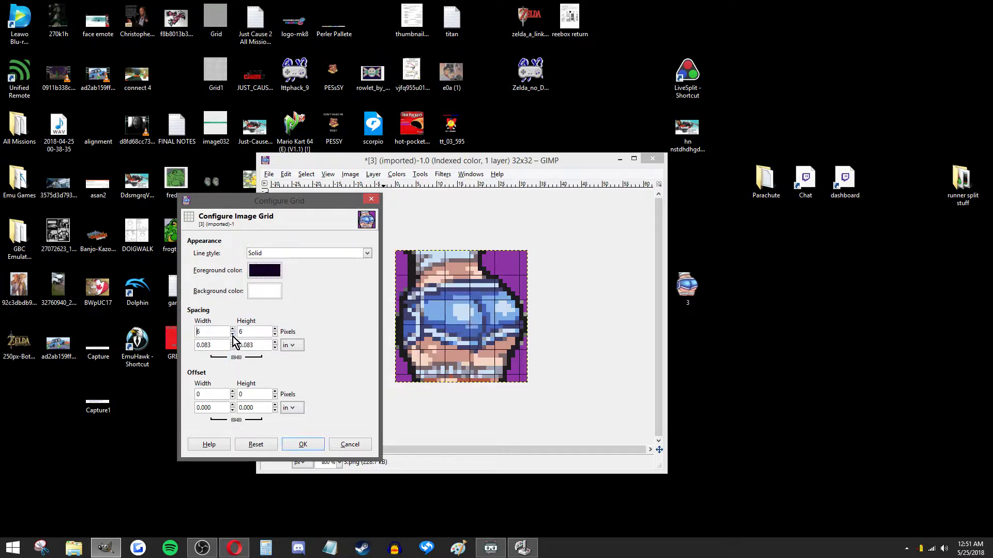
pyautogui.click(233, 335)
pyautogui.click(233, 335)
pyautogui.click(232, 334)
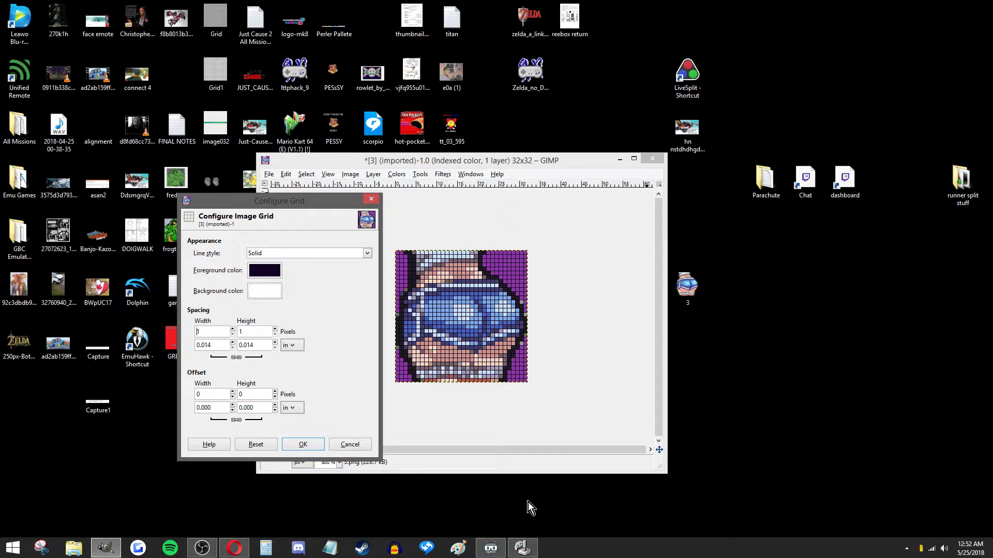
pyautogui.click(303, 445)
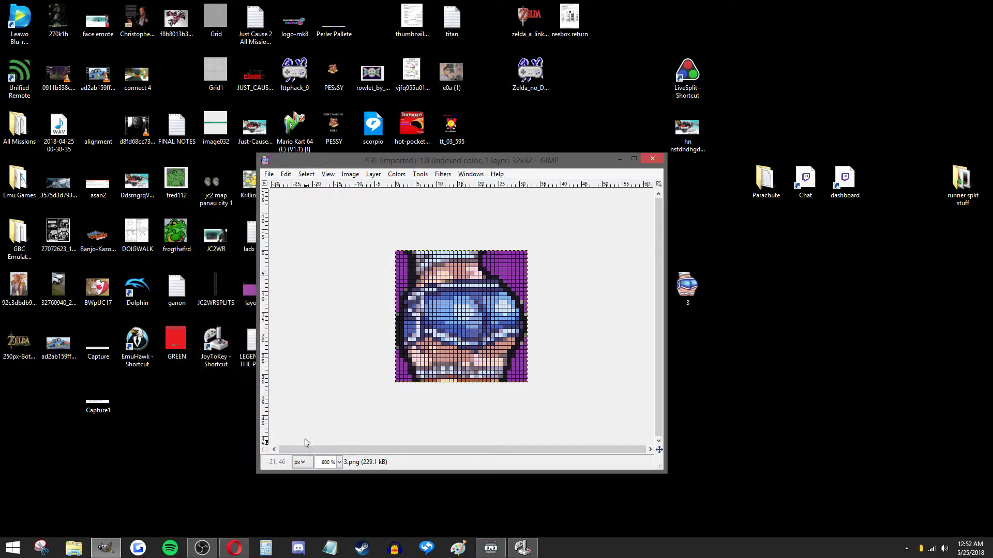
# Step: Switch to Snipping Tool and capture a rectangular snip of the whole gridded image
pyautogui.click(44, 549)
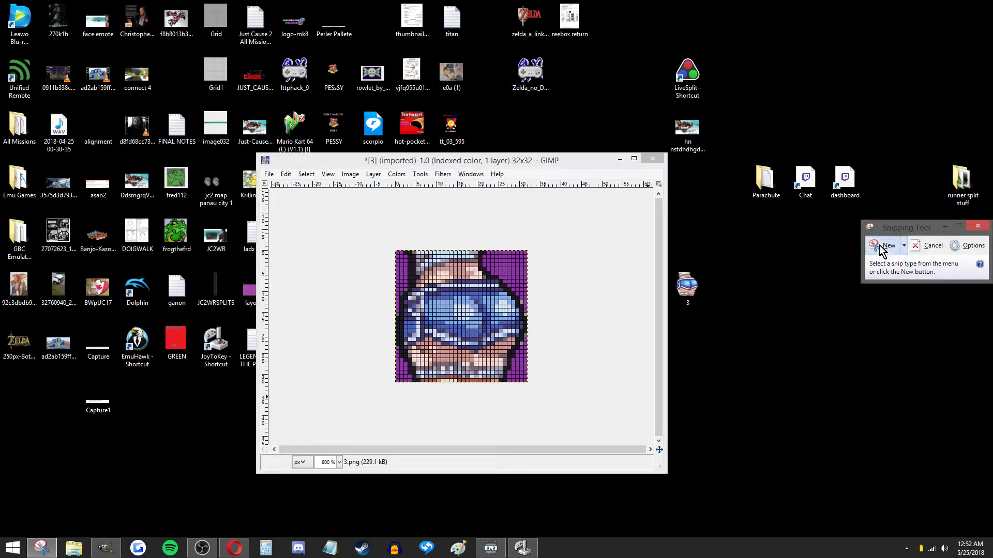
pyautogui.click(882, 249)
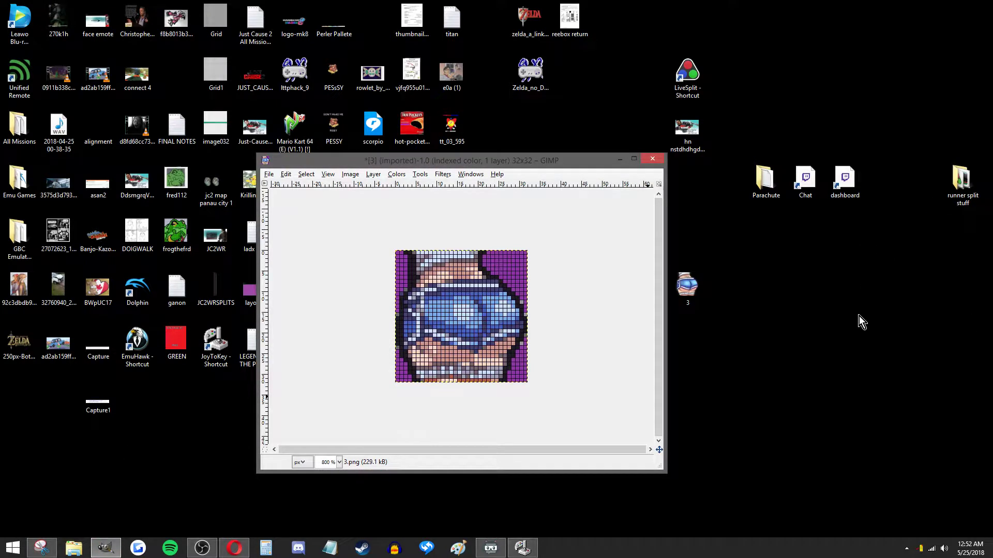
pyautogui.moveTo(389, 246); pyautogui.dragTo(533, 388)
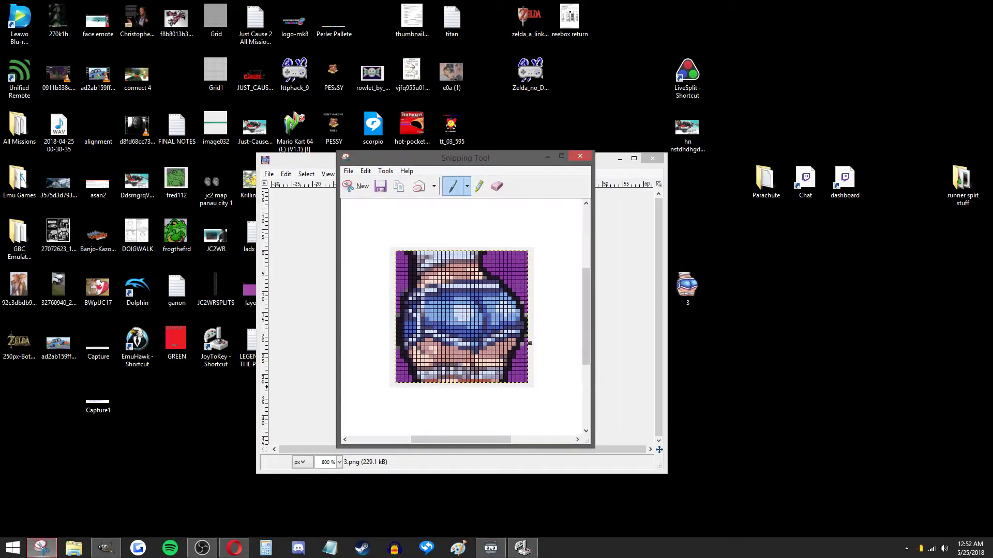
# Step: Save the snip to the desktop as a PNG named 3, replacing the existing 3.png
pyautogui.click(350, 171)
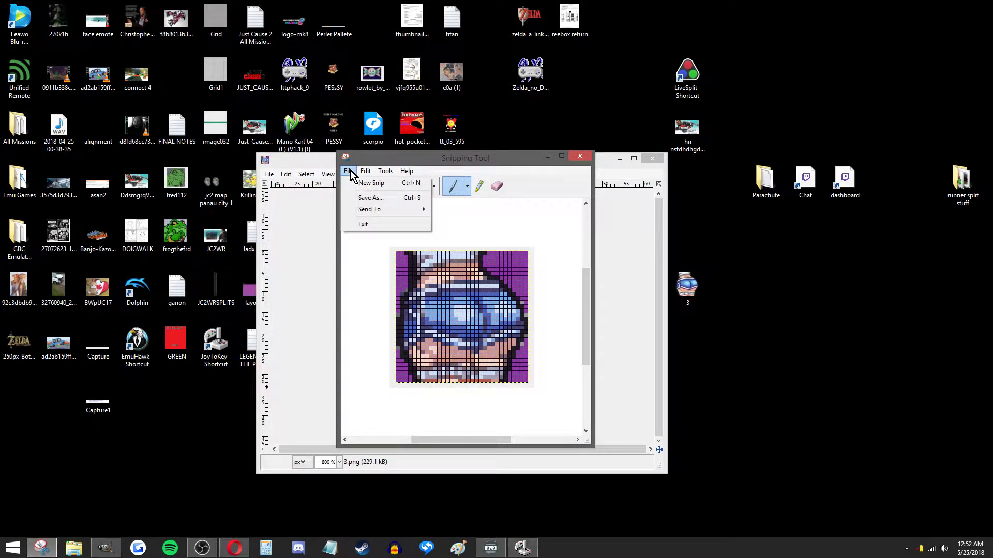
pyautogui.click(380, 200)
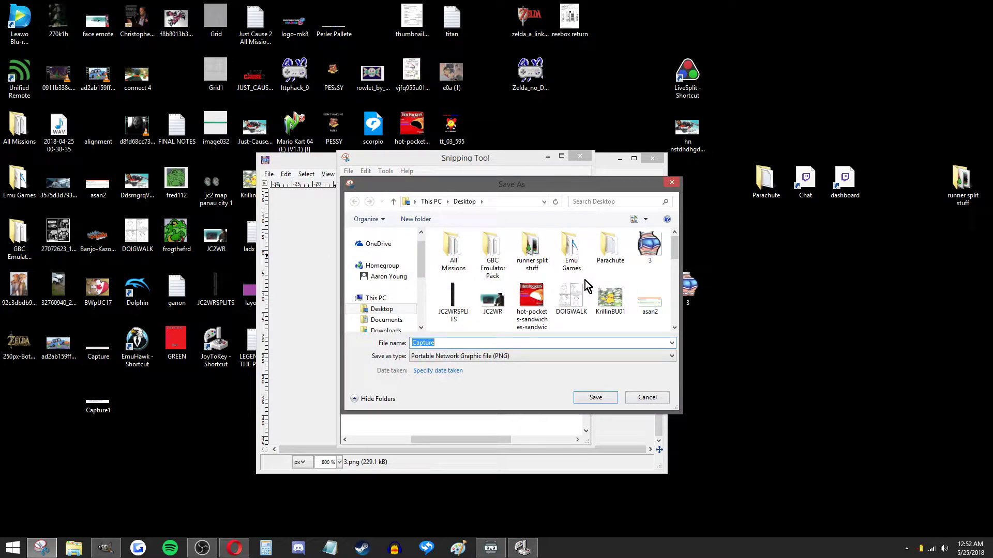
pyautogui.click(652, 247)
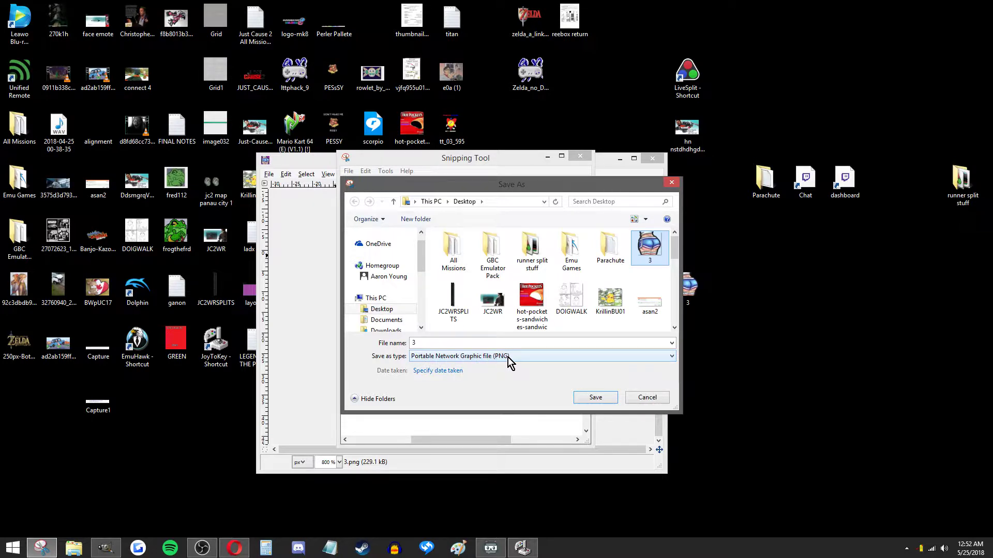
pyautogui.click(591, 400)
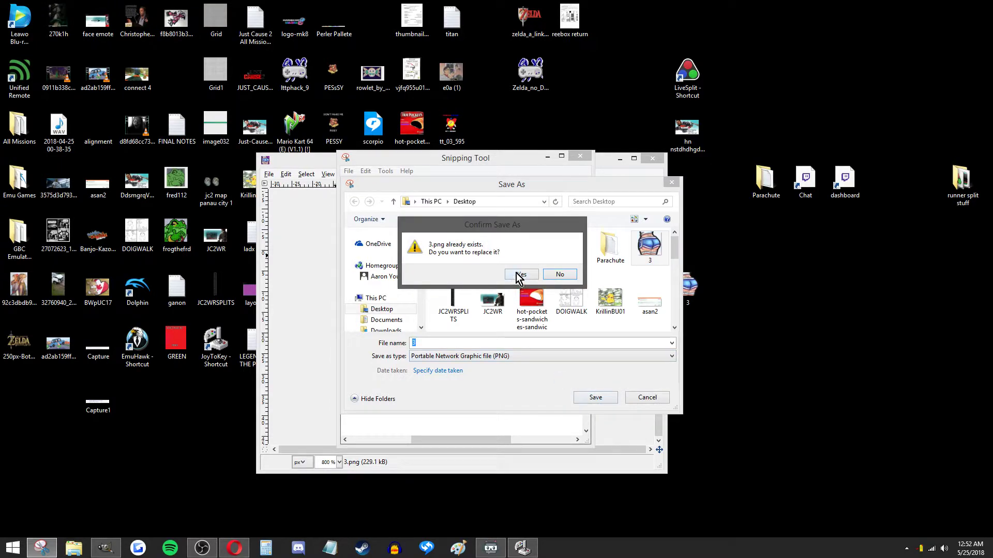
pyautogui.click(519, 275)
# Step: Close Snipping Tool and the GIMP image, discarding the image's changes
pyautogui.click(580, 156)
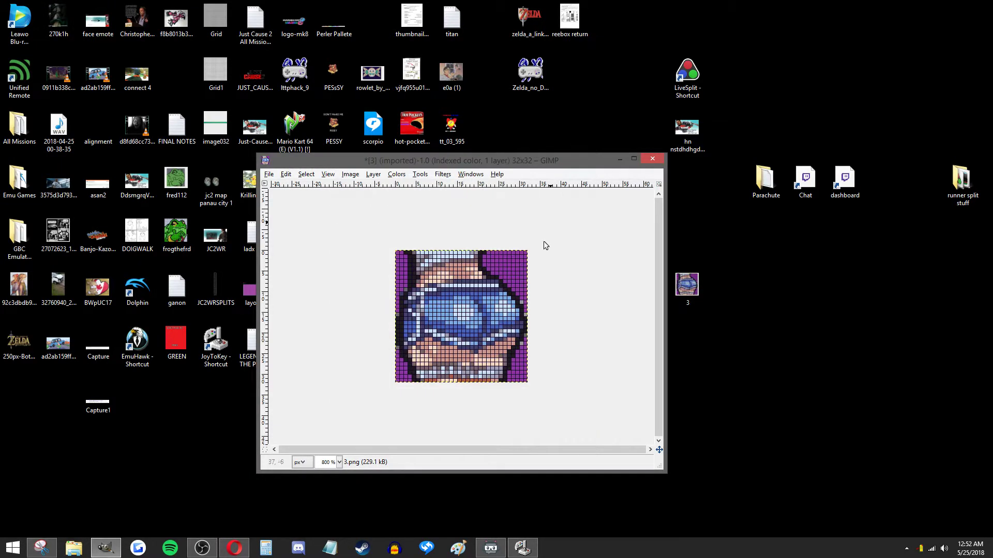
pyautogui.click(654, 157)
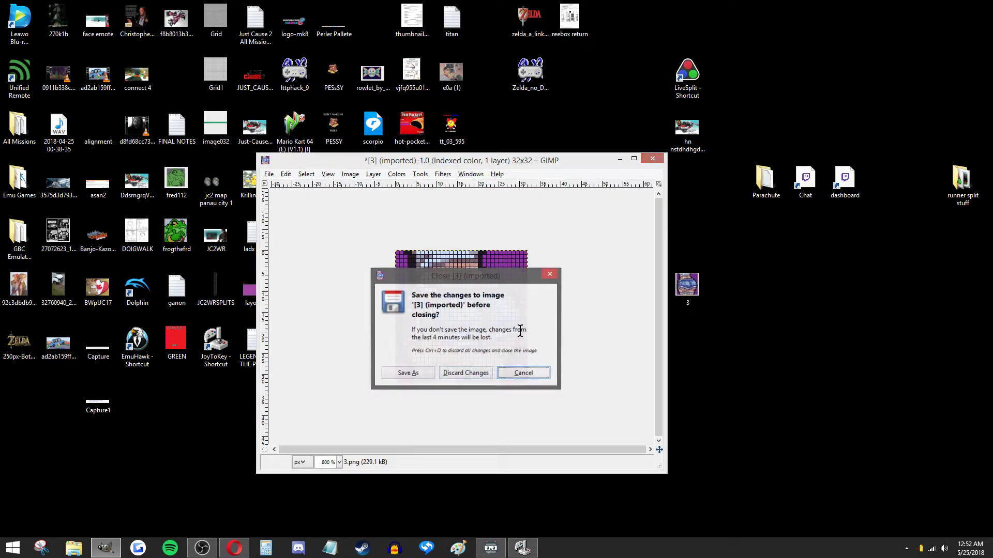
pyautogui.click(465, 373)
# Step: Open 3.png from the desktop in Paint and magnify the pattern for a closer look at its cells
pyautogui.click(688, 289)
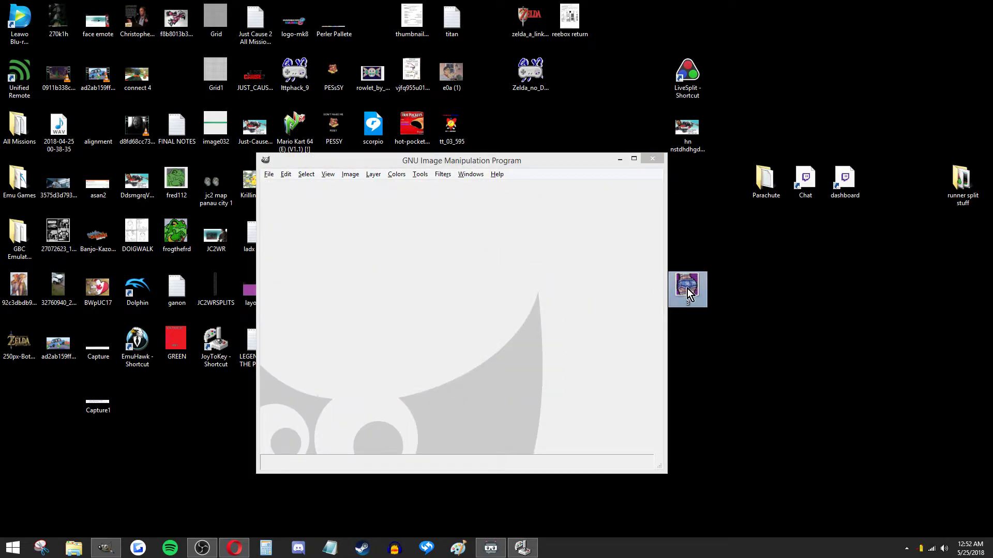
pyautogui.doubleClick(685, 284)
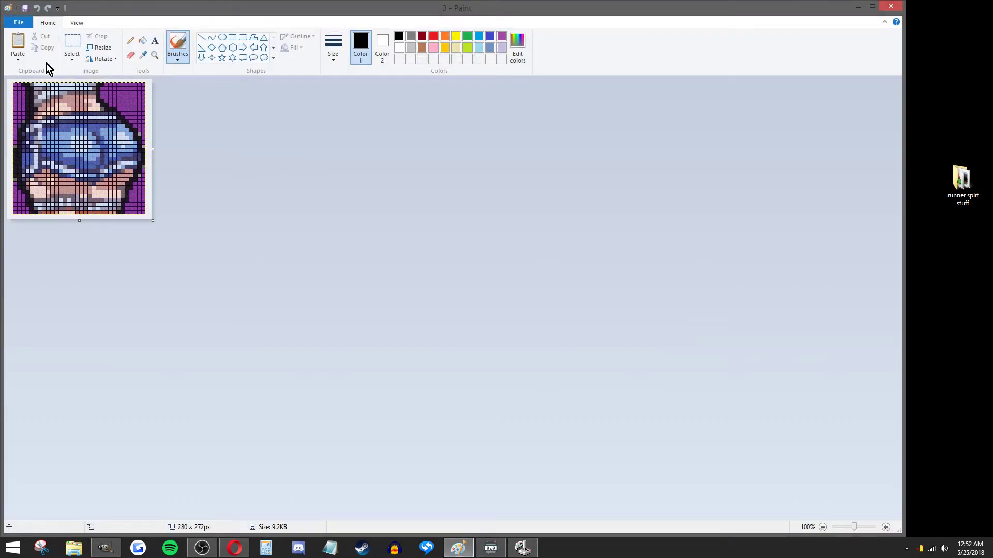
pyautogui.moveTo(195, 5); pyautogui.dragTo(521, 146)
pyautogui.click(466, 182)
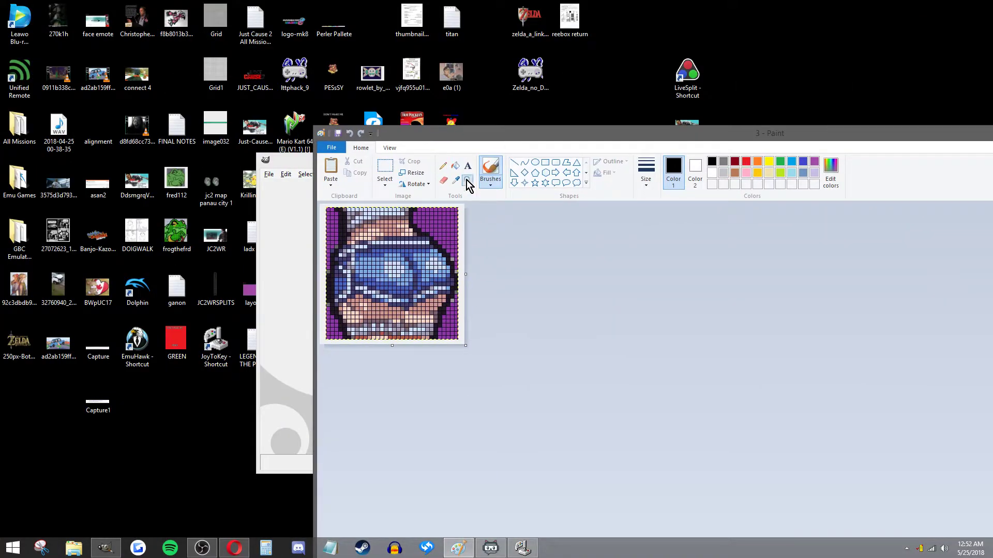
pyautogui.click(422, 271)
pyautogui.click(422, 272)
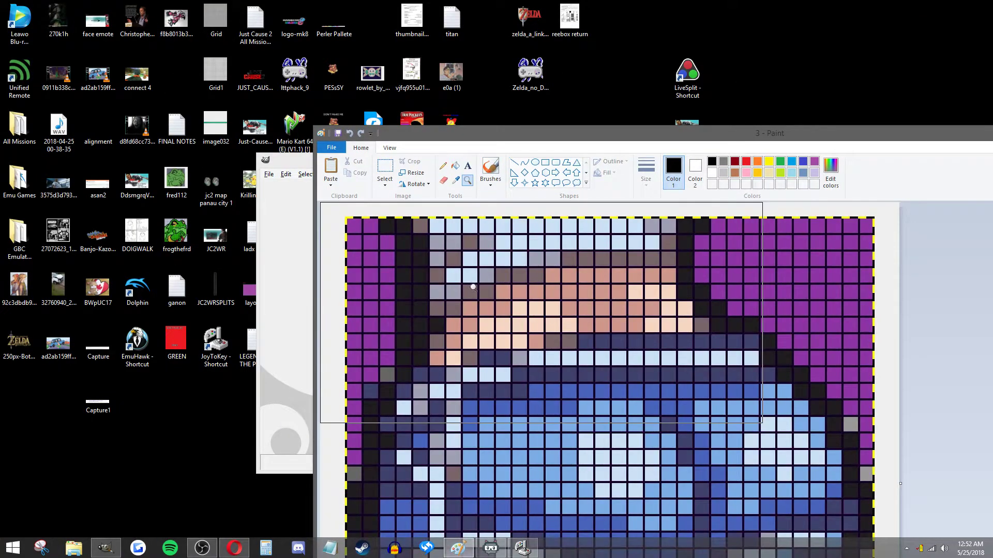
# Step: Fill five adjacent dark blue cells in the upper waistband row with black
pyautogui.click(457, 165)
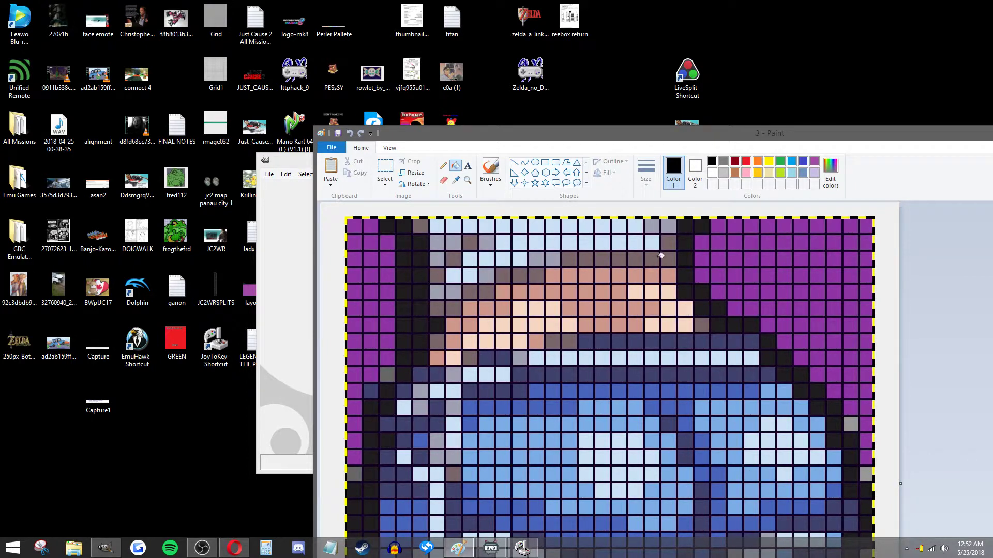
pyautogui.click(605, 338)
pyautogui.click(622, 338)
pyautogui.click(637, 338)
pyautogui.click(654, 339)
pyautogui.click(670, 339)
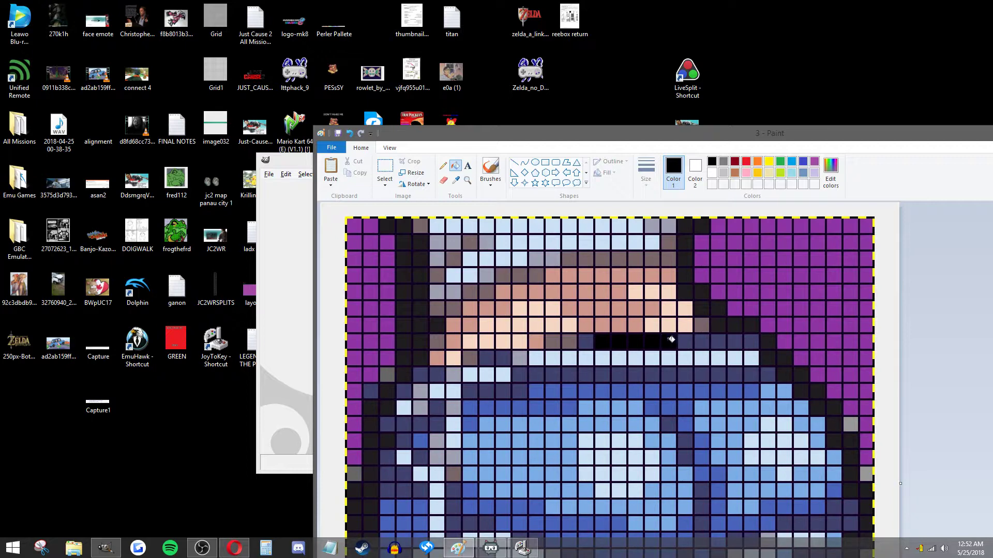
# Step: Undo the five black cell fills
pyautogui.click(349, 134)
pyautogui.click(350, 134)
pyautogui.click(350, 134)
pyautogui.click(349, 134)
pyautogui.click(350, 134)
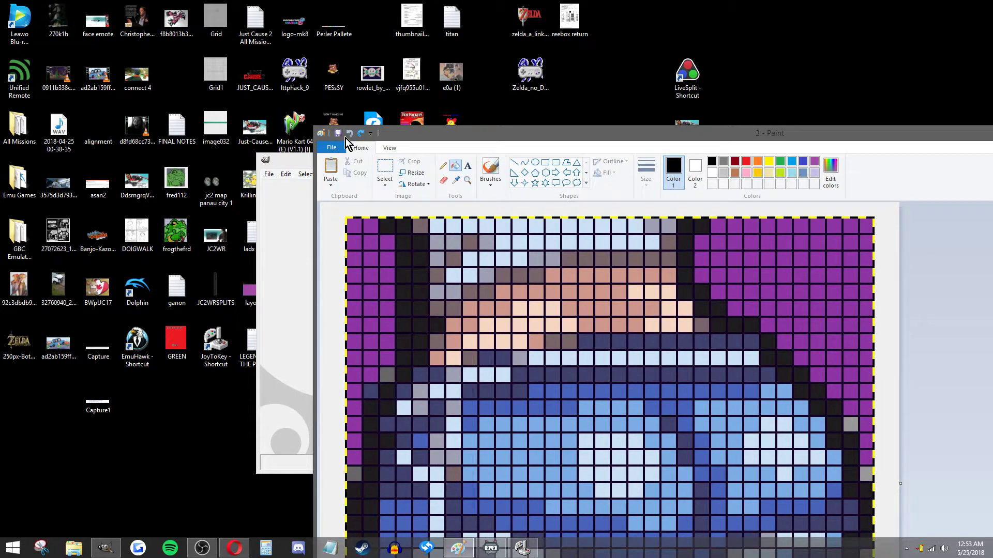
# Step: Close Paint and open 3.png from the desktop in GIMP
pyautogui.scroll(-5, 543, 381)
pyautogui.scroll(5, 543, 381)
pyautogui.moveTo(933, 140); pyautogui.dragTo(616, 172)
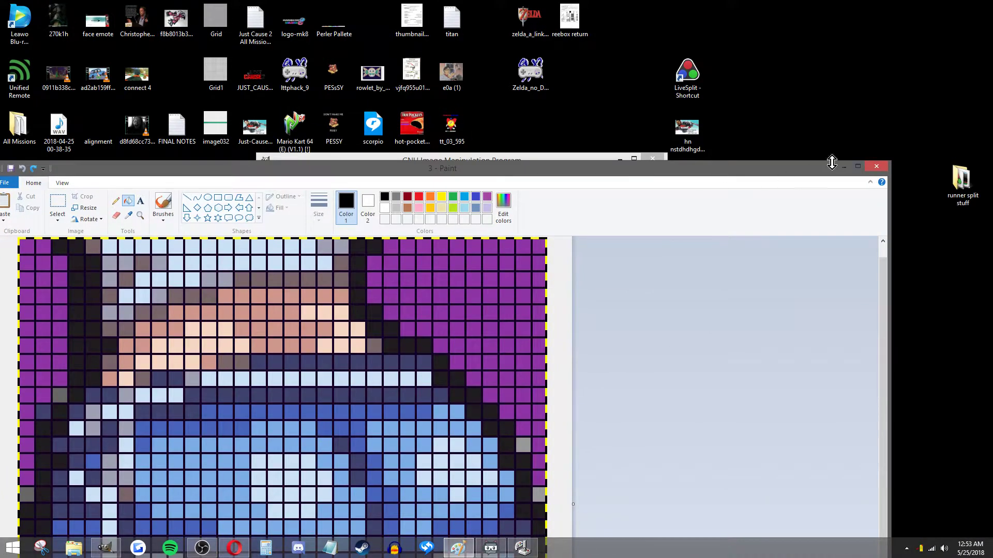
pyautogui.click(877, 166)
pyautogui.click(457, 441)
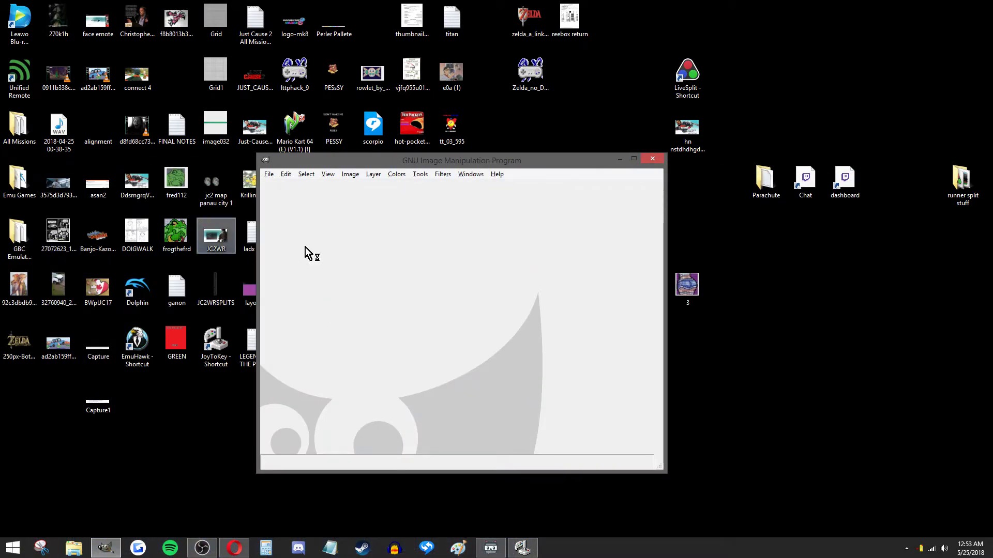
pyautogui.moveTo(693, 286); pyautogui.dragTo(408, 308)
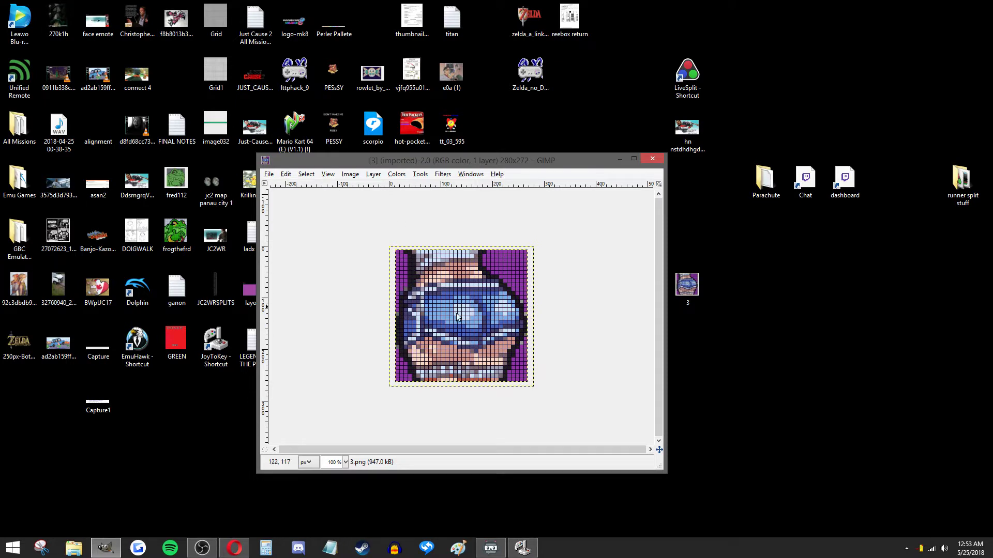
# Step: Select all the dark blue outline cells of the pattern with the By Color Select tool
pyautogui.click(423, 176)
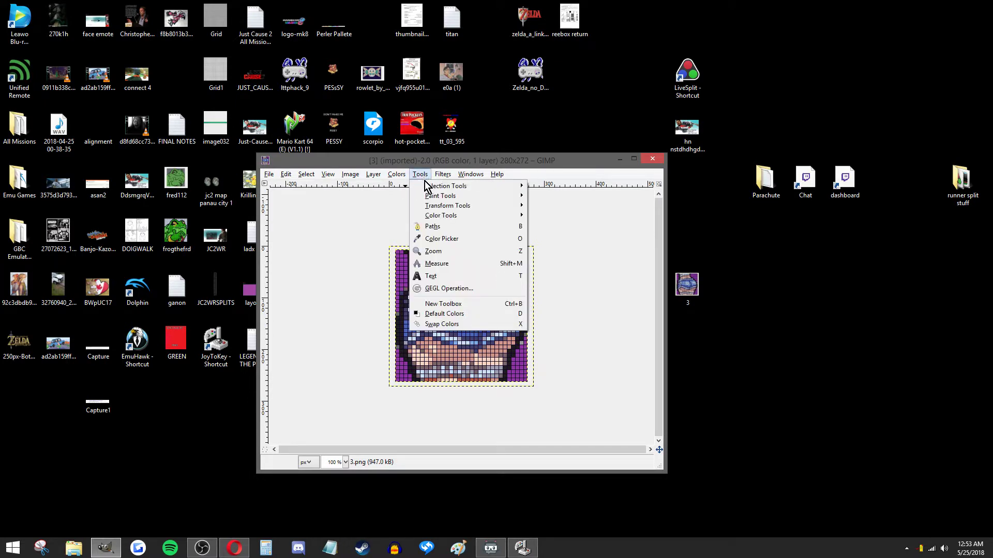
pyautogui.moveTo(431, 192)
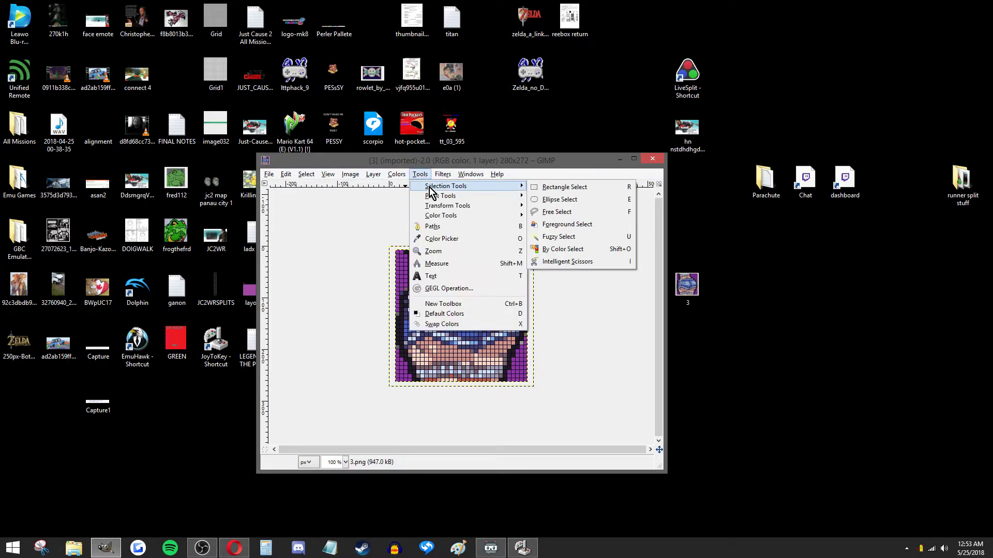
pyautogui.click(562, 250)
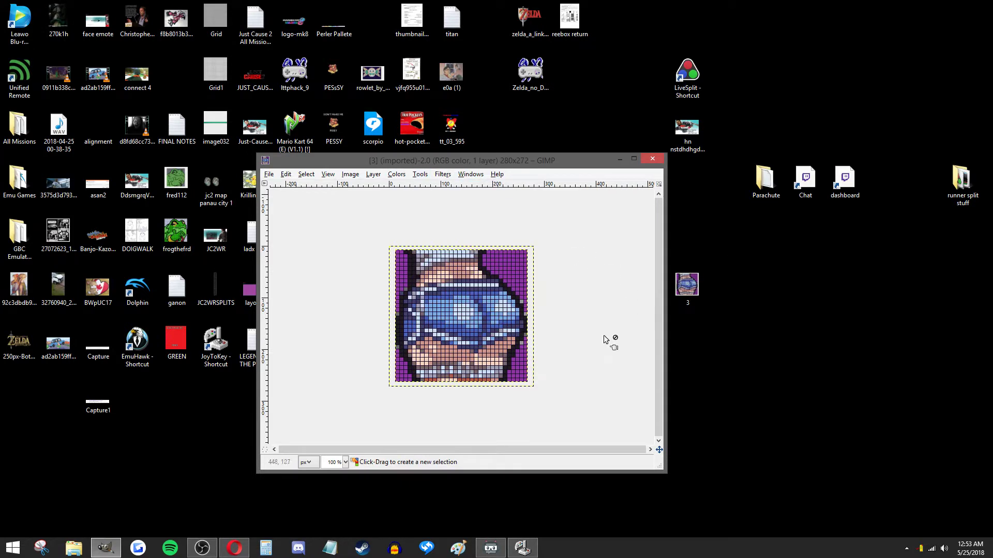
pyautogui.click(485, 330)
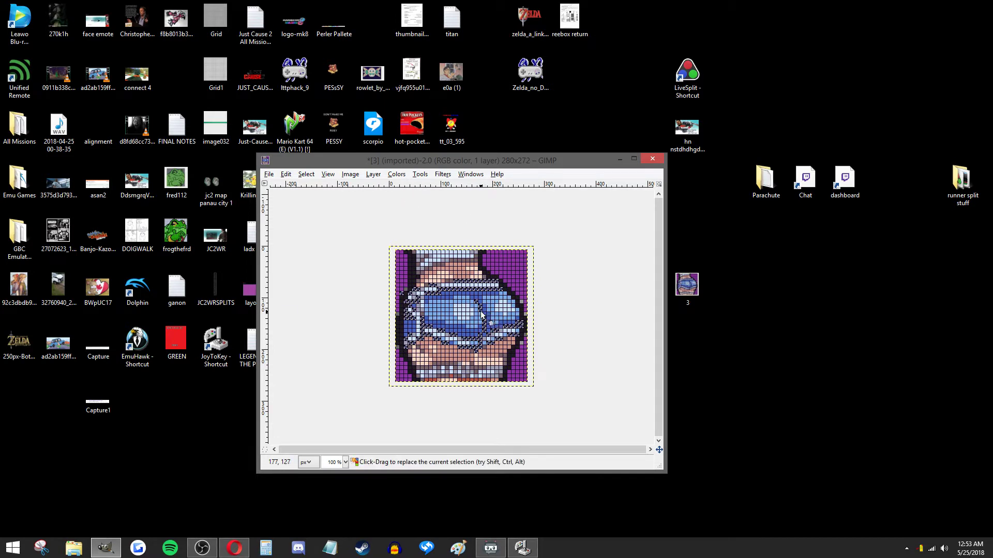
# Step: Colorize the selected cells bright blue with hue 221, saturation 82 and lightness 23, and clear the selection
pyautogui.click(397, 174)
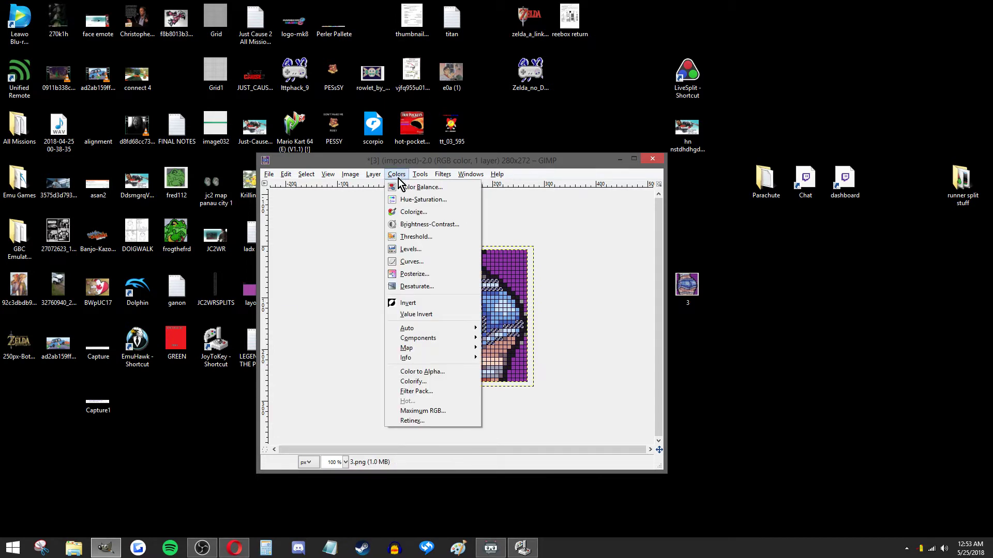
pyautogui.click(414, 213)
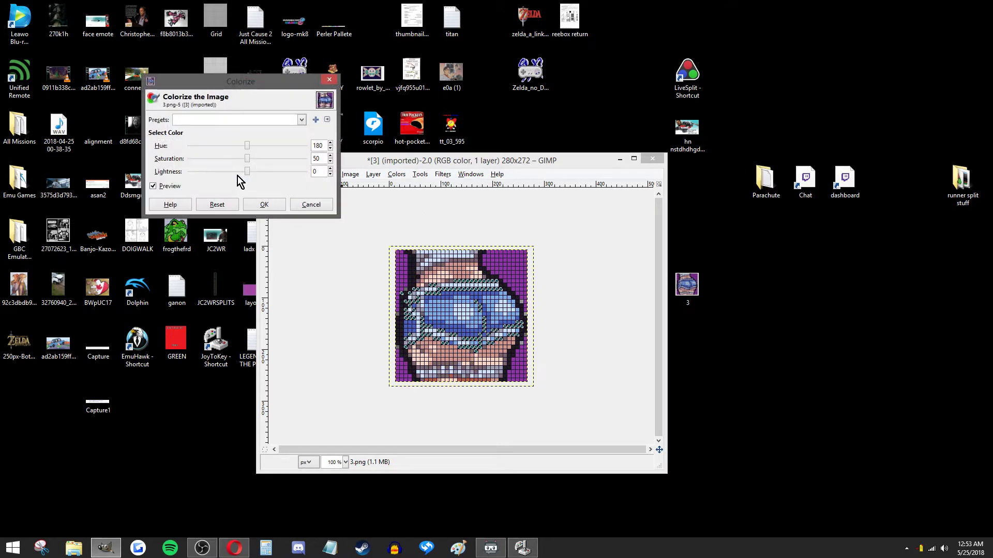
pyautogui.moveTo(248, 146)
pyautogui.mouseDown()
pyautogui.moveTo(275, 159)
pyautogui.moveTo(252, 172)
pyautogui.moveTo(299, 173)
pyautogui.moveTo(255, 178)
pyautogui.moveTo(284, 175)
pyautogui.moveTo(262, 177)
pyautogui.moveTo(289, 160)
pyautogui.moveTo(262, 149)
pyautogui.mouseUp()
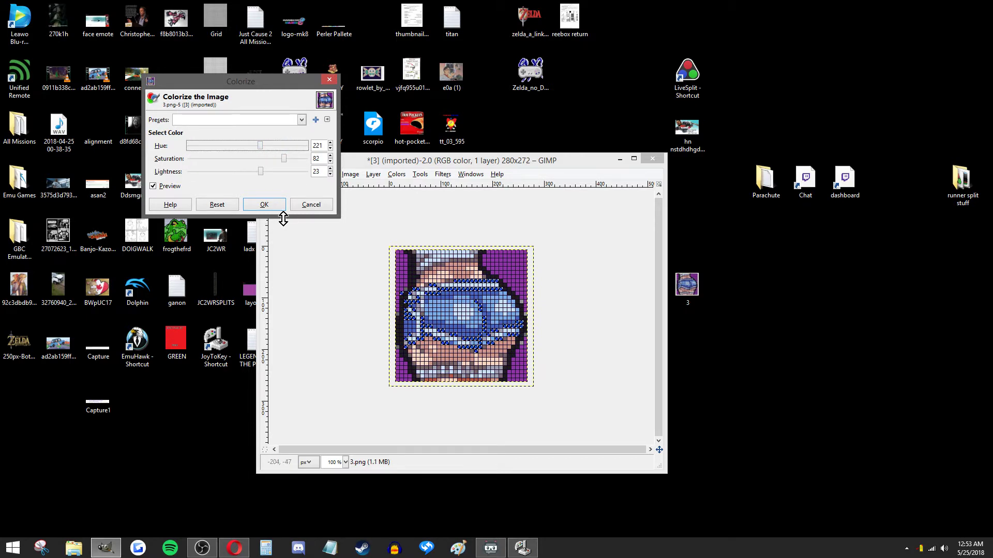
pyautogui.click(264, 205)
pyautogui.click(306, 174)
pyautogui.click(320, 200)
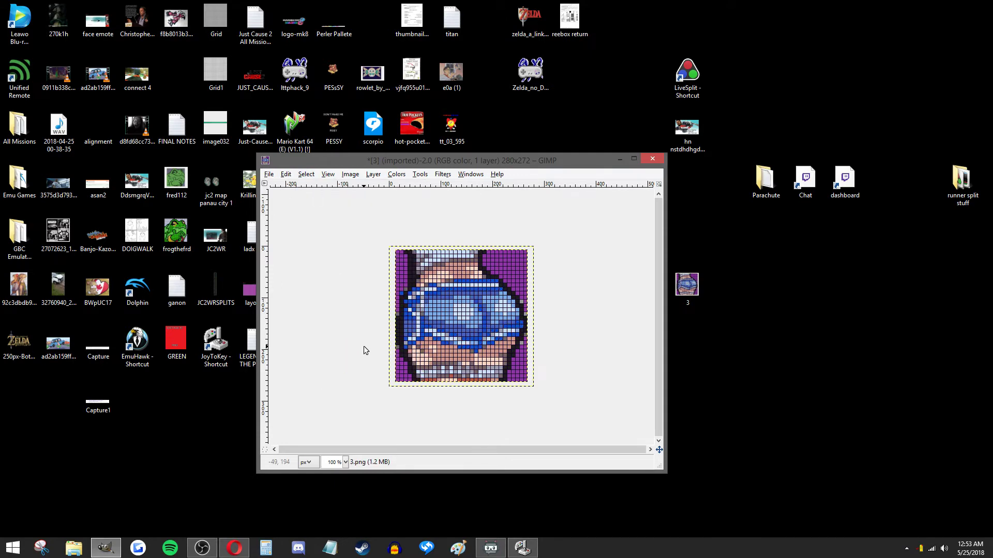
# Step: Undo the bright blue colorizing of the outline cells along with the selection changes
pyautogui.click(285, 174)
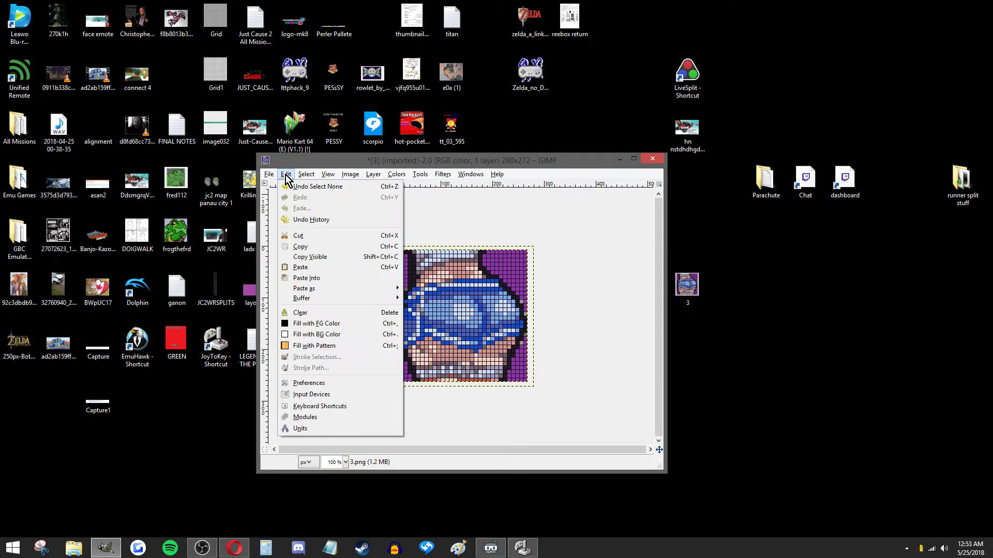
pyautogui.click(300, 186)
pyautogui.click(285, 175)
pyautogui.click(289, 187)
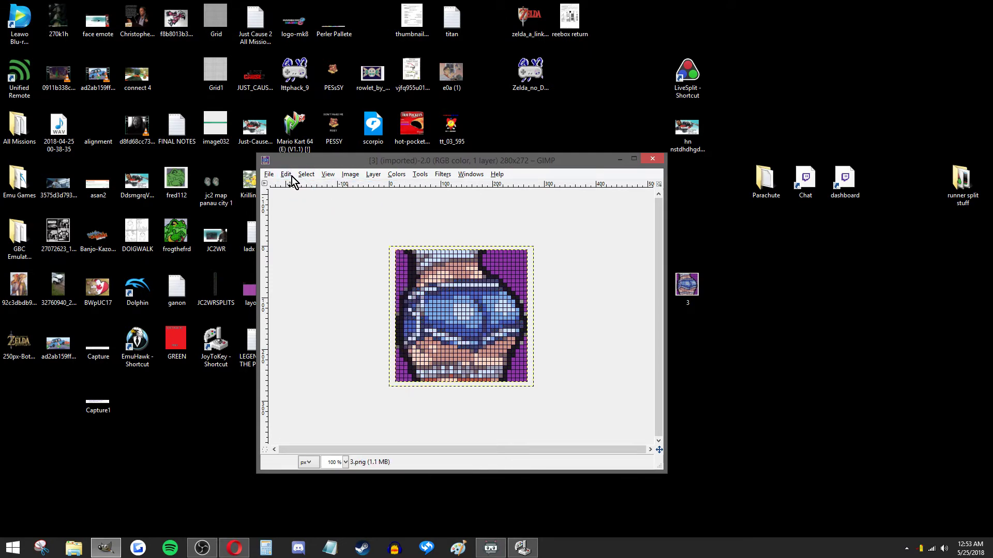